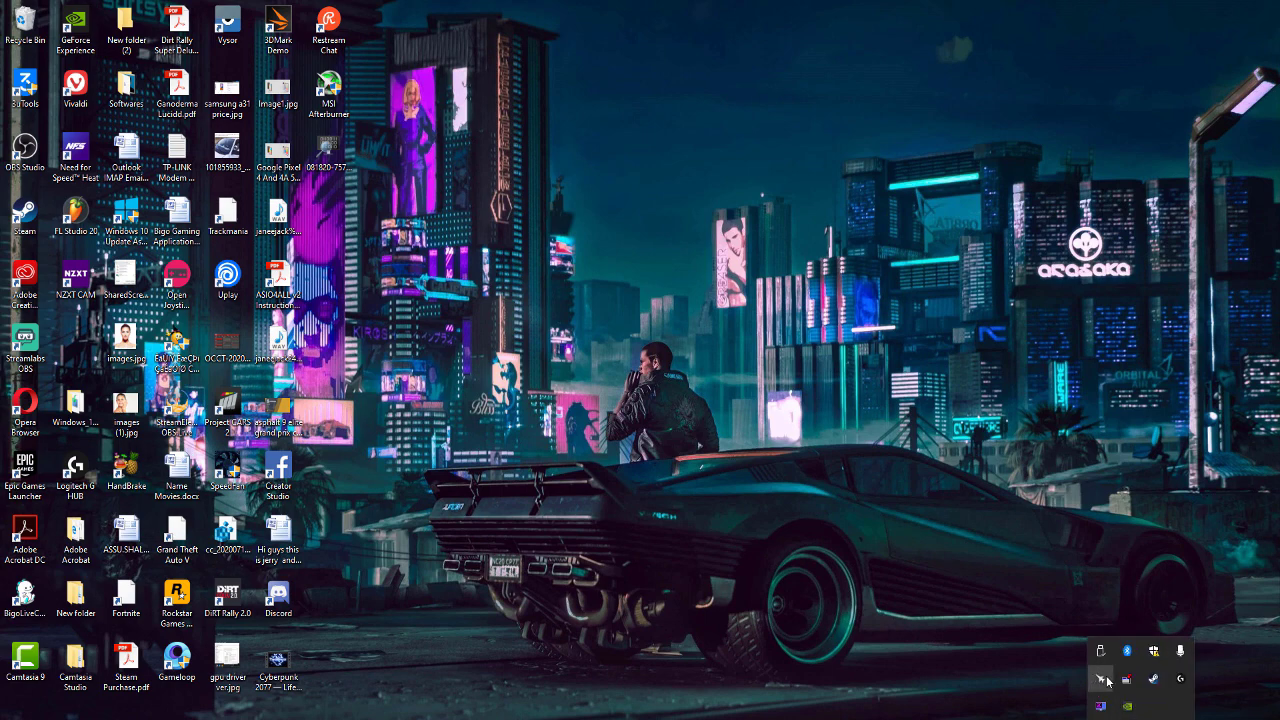
Open MSI Afterburner and Unigine Heaven Benchmark 4.0 and arrange their windows side by side on the desktop
{"action": "left_click", "coordinate": [1110, 682]}
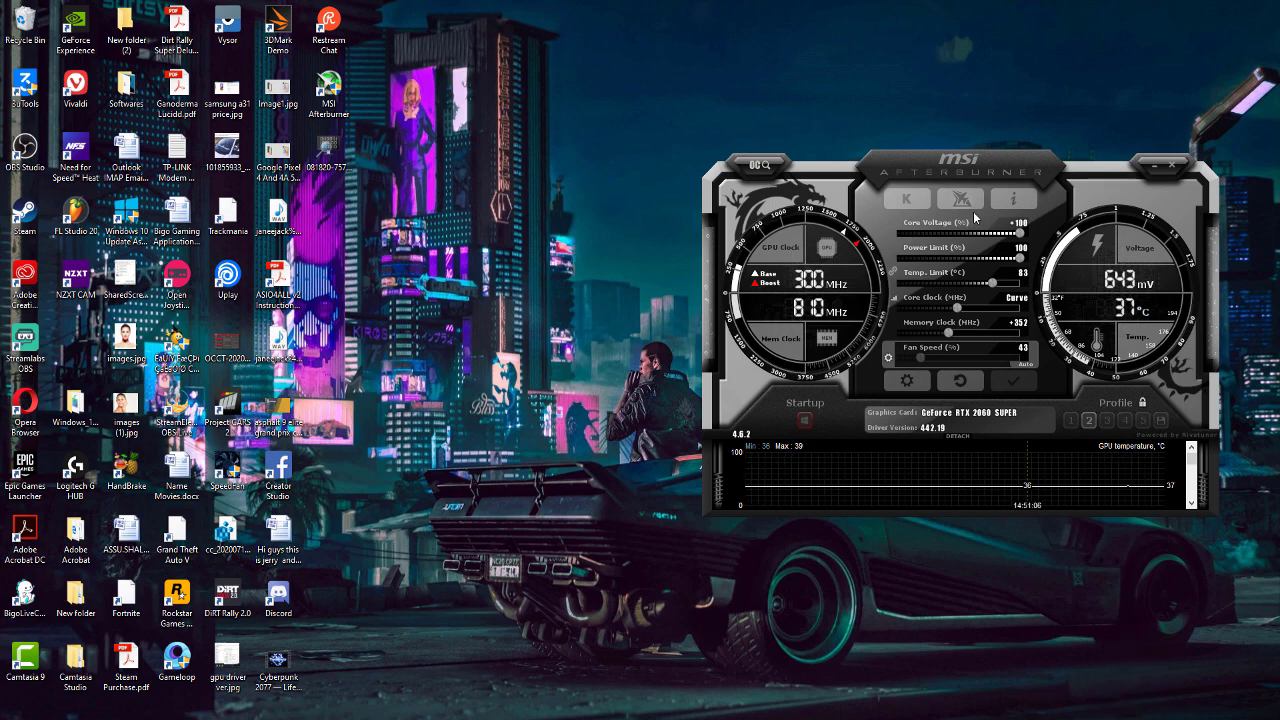
{"action": "left_click_drag", "start_coordinate": [978, 171], "coordinate": [729, 159]}
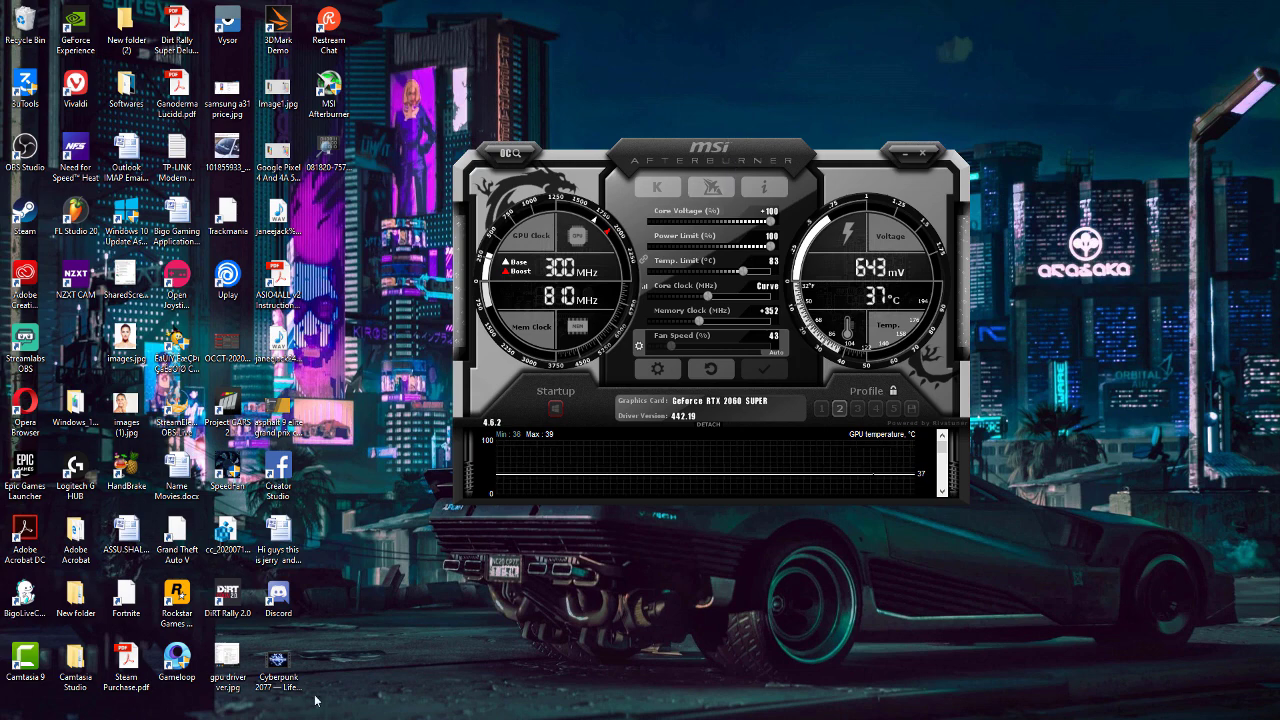
{"action": "key", "text": "super"}
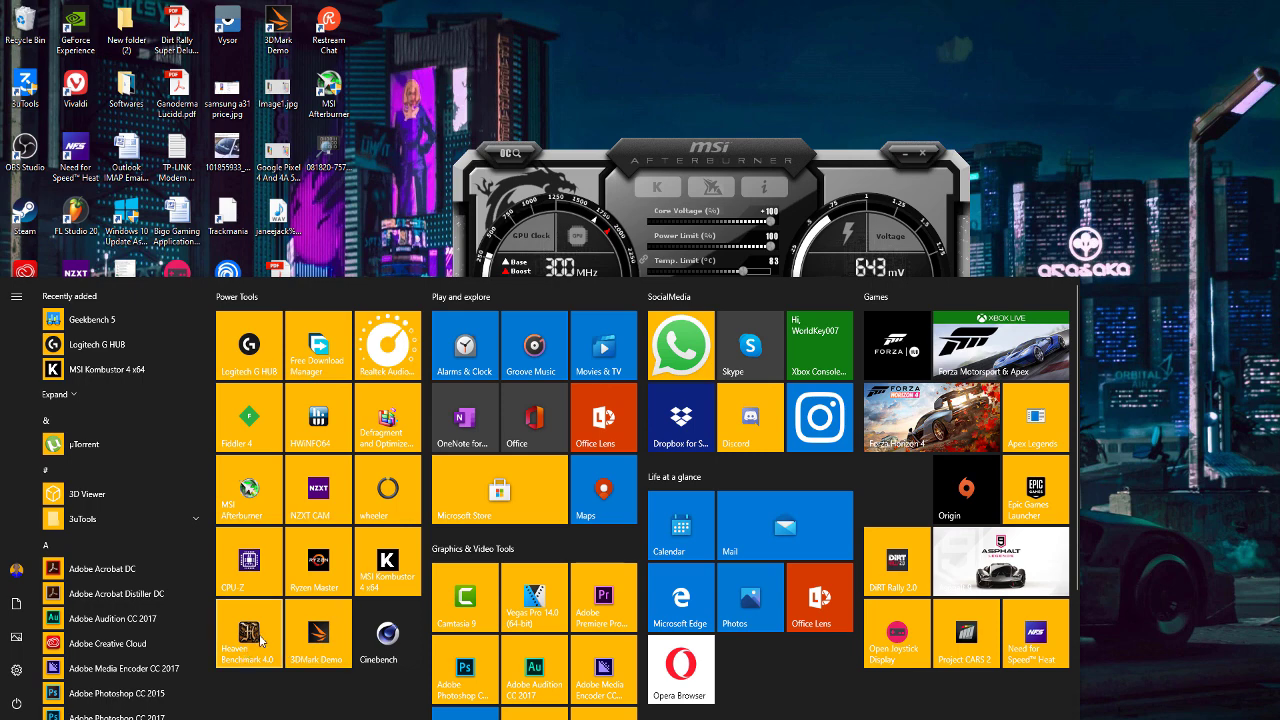
{"action": "left_click", "coordinate": [262, 641]}
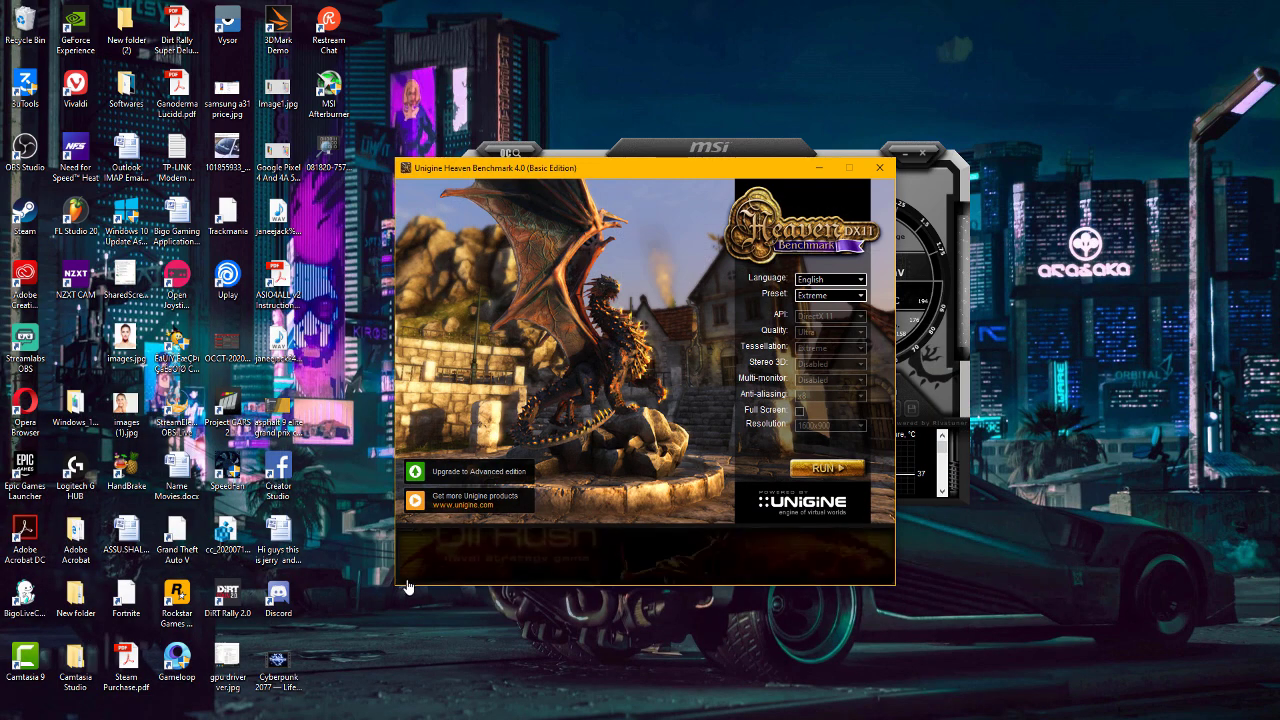
{"action": "left_click_drag", "start_coordinate": [678, 170], "coordinate": [422, 170]}
{"action": "left_click_drag", "start_coordinate": [713, 153], "coordinate": [852, 163]}
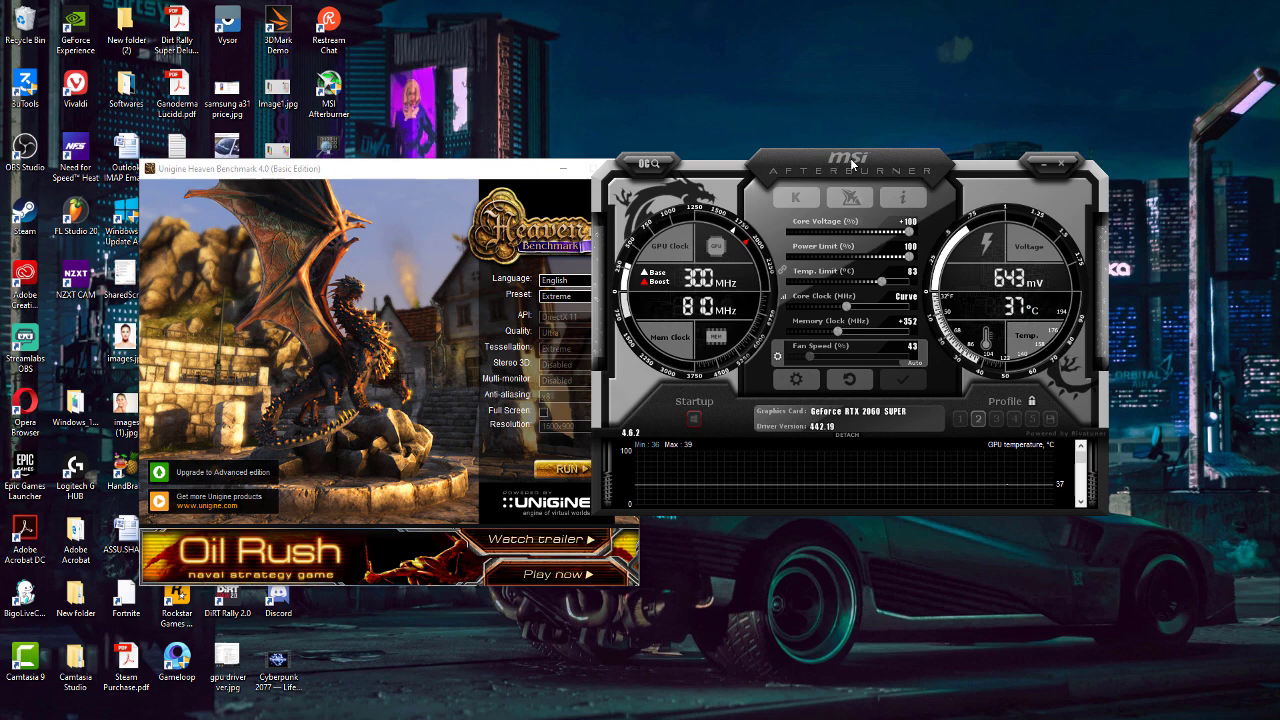
{"action": "left_click", "coordinate": [484, 170]}
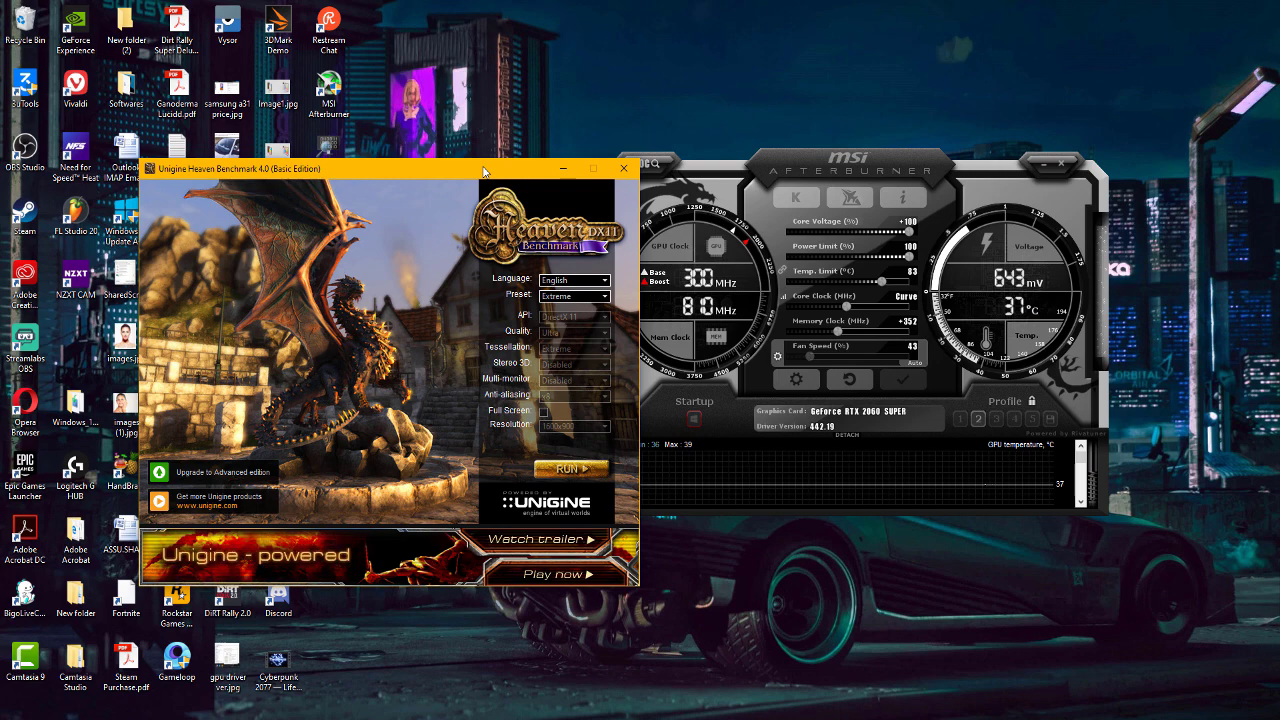
{"action": "left_click", "coordinate": [822, 163]}
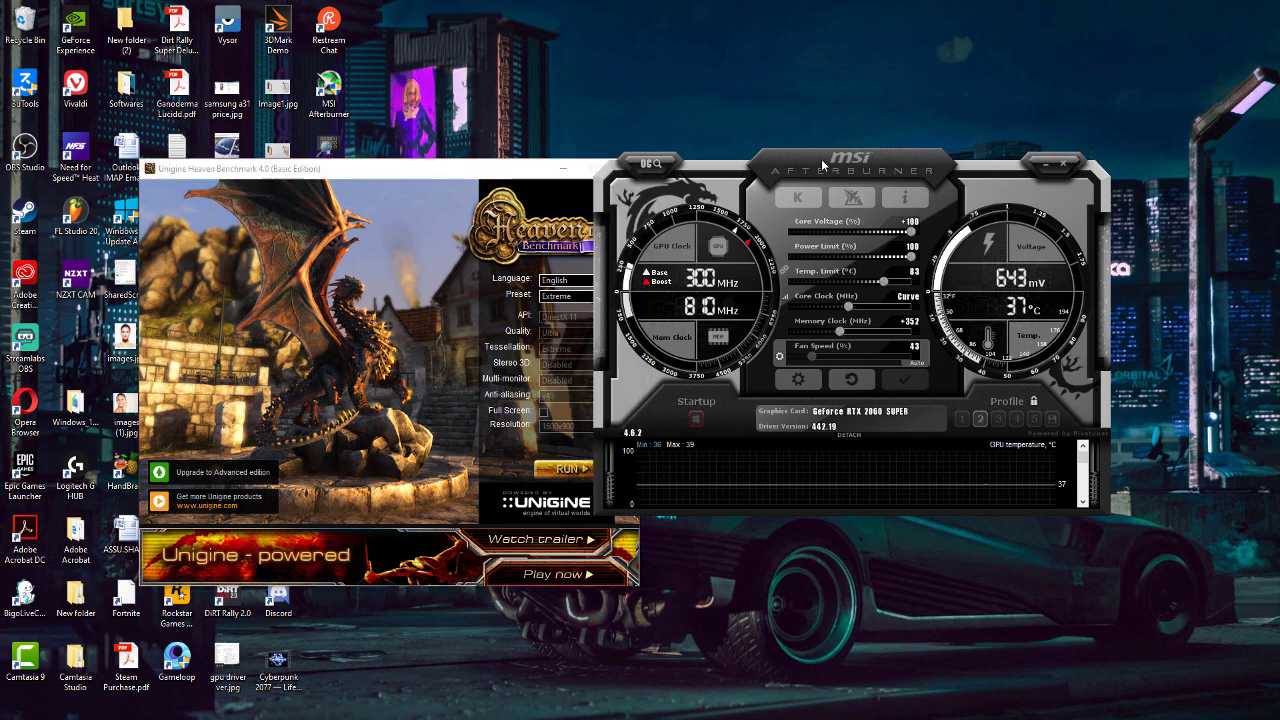
{"action": "left_click_drag", "start_coordinate": [822, 163], "coordinate": [777, 170]}
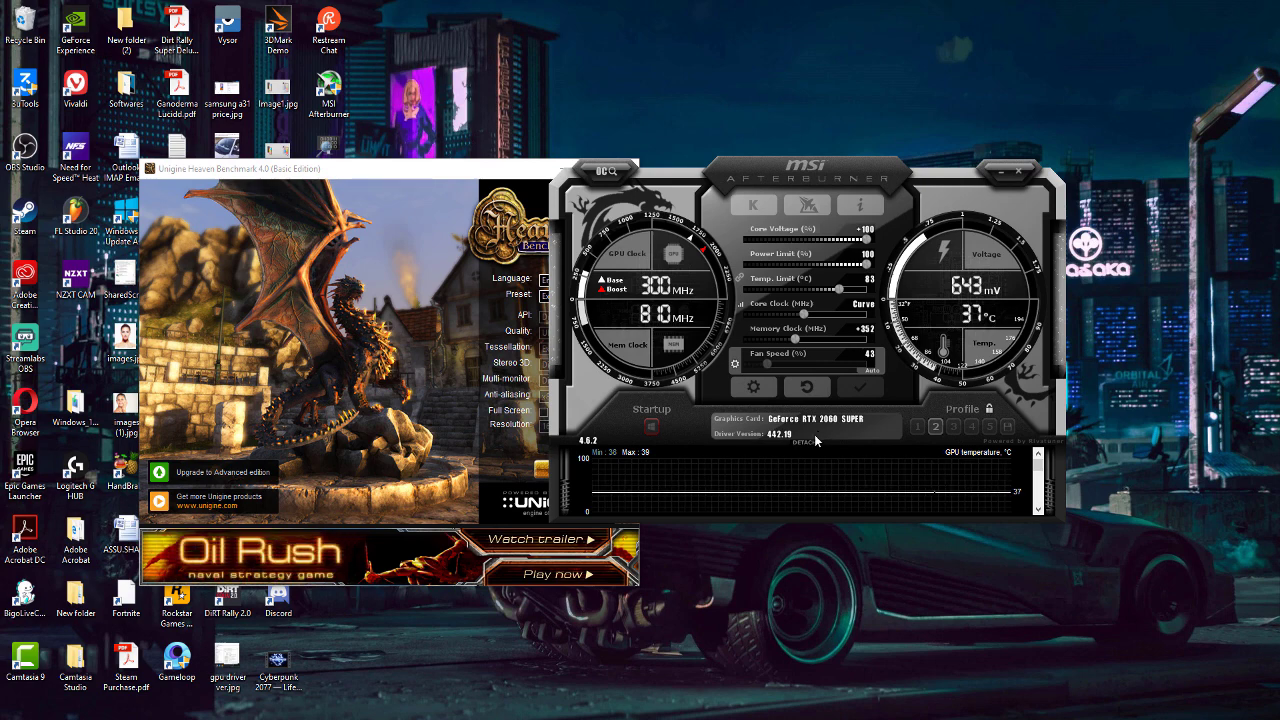
Open the MSI Afterburner properties and examine the general startup, voltage control and voltage monitoring options
{"action": "left_click", "coordinate": [755, 388]}
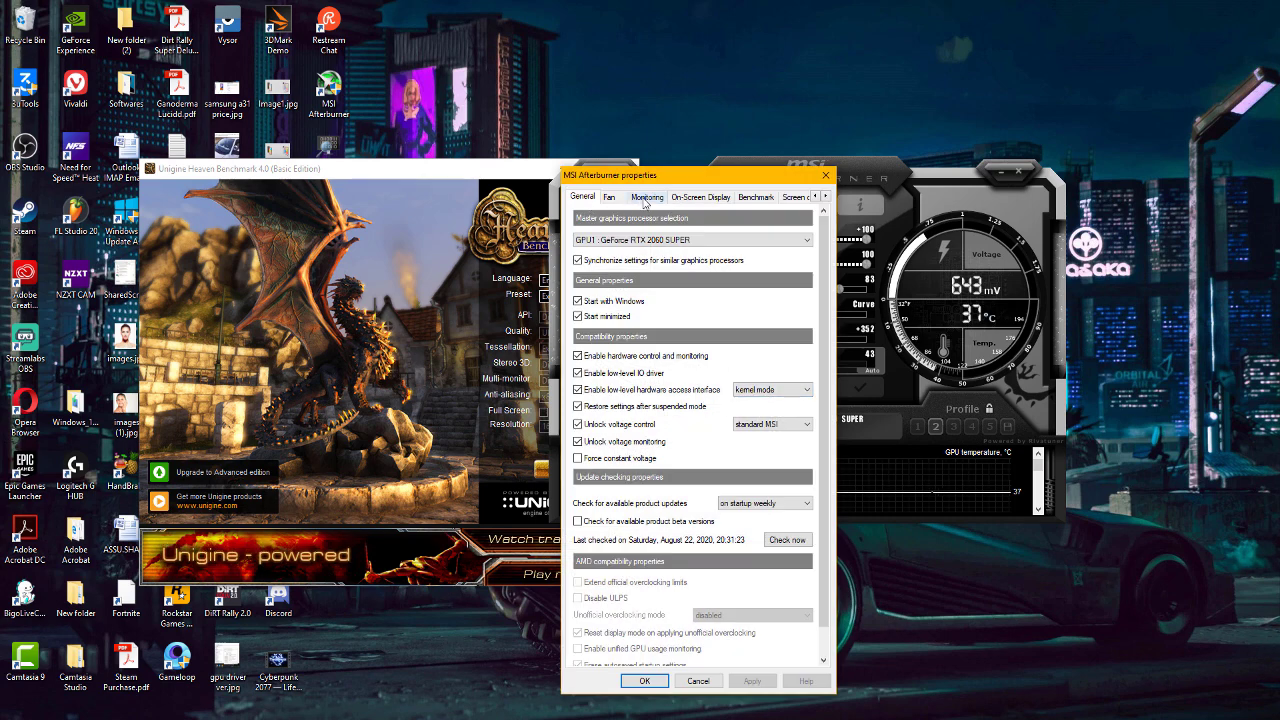
{"action": "left_click_drag", "start_coordinate": [665, 180], "coordinate": [674, 164]}
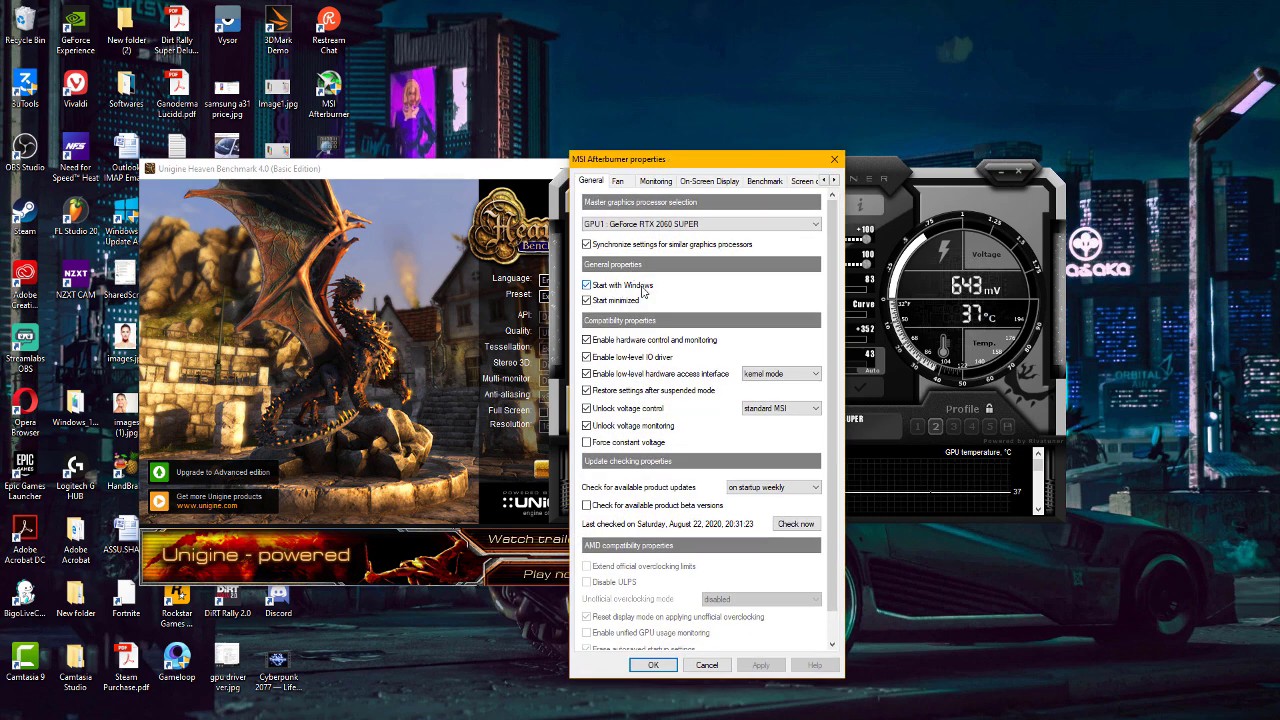
{"action": "mouse_move", "coordinate": [643, 291]}
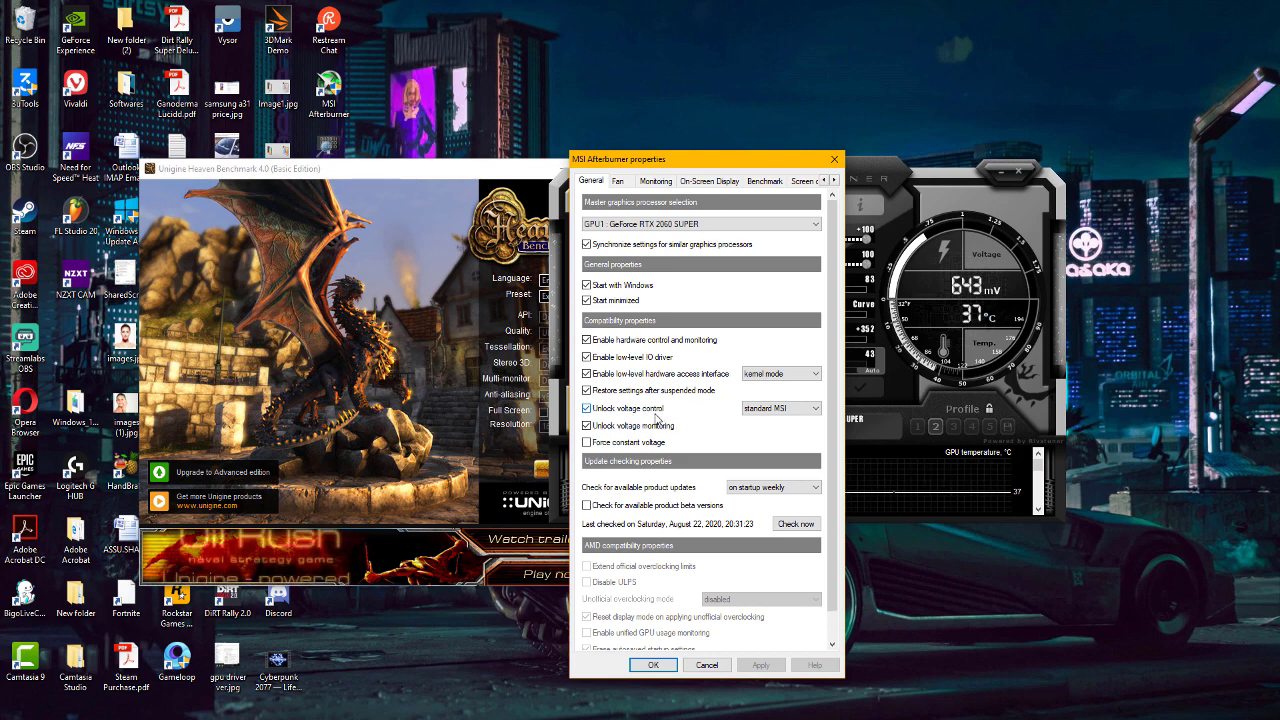
{"action": "mouse_move", "coordinate": [654, 417]}
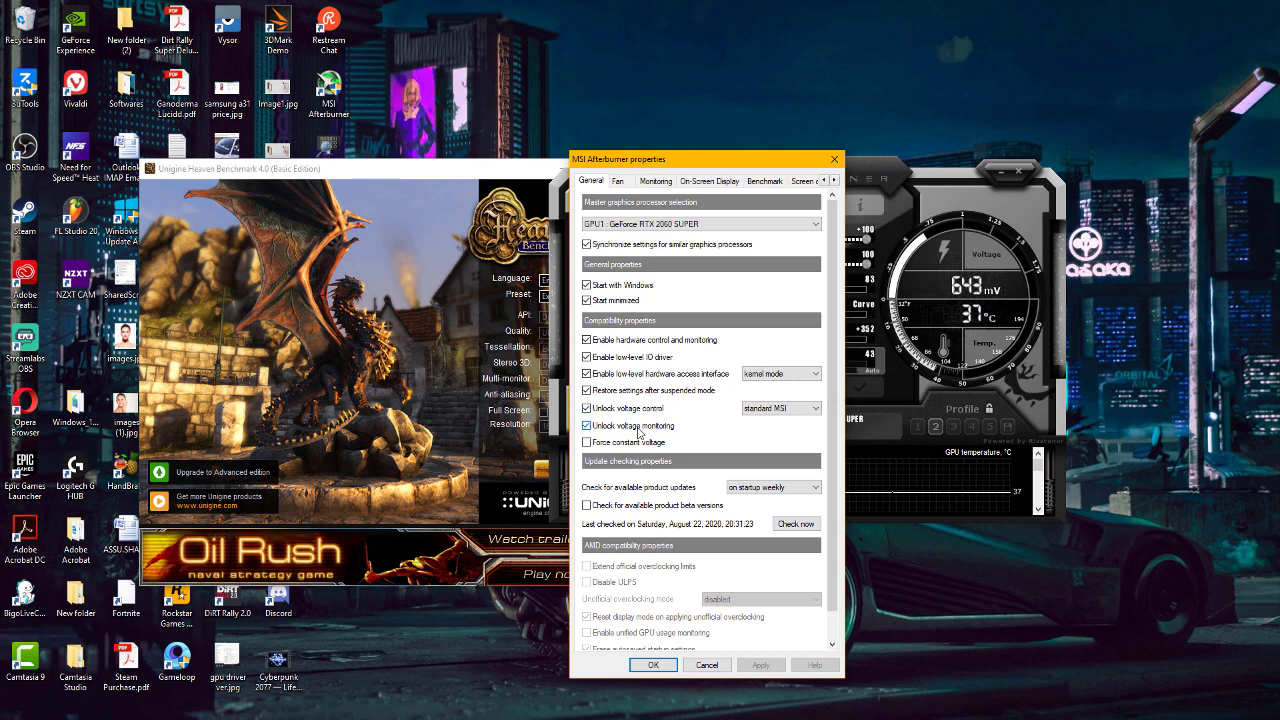
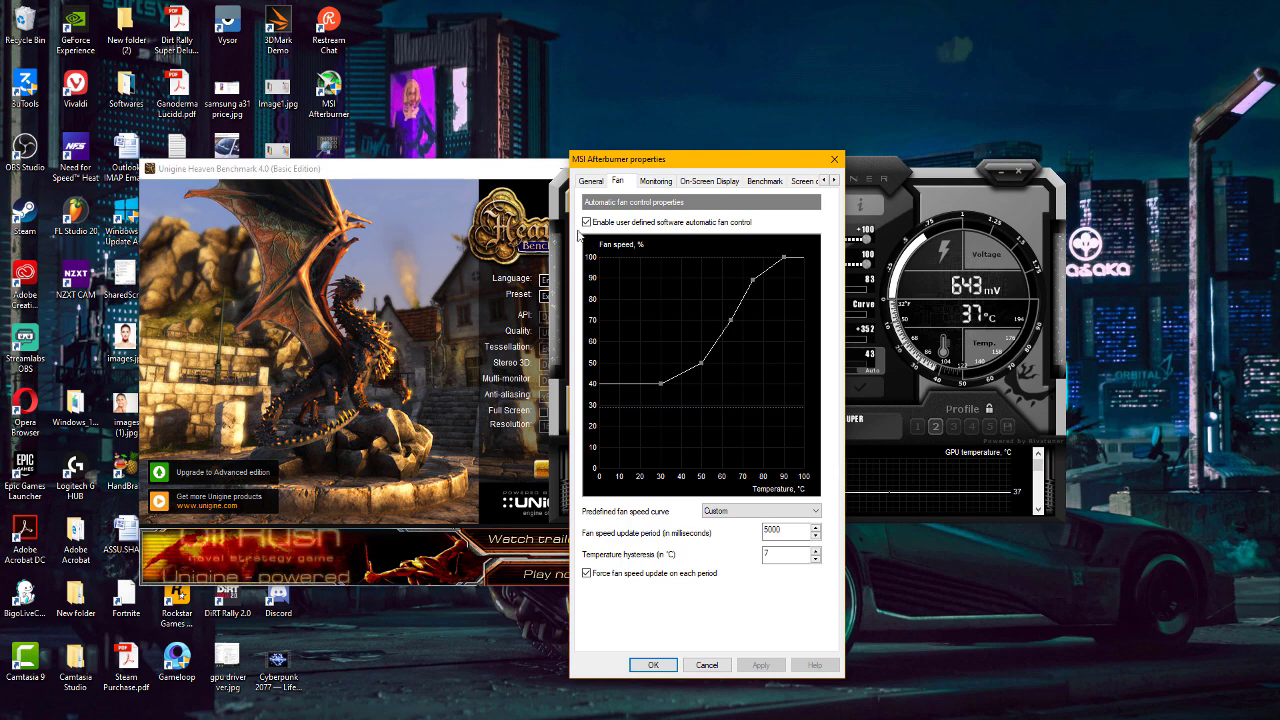
Turn user-defined software automatic fan control off and on again, and save the properties
{"action": "left_click", "coordinate": [587, 223]}
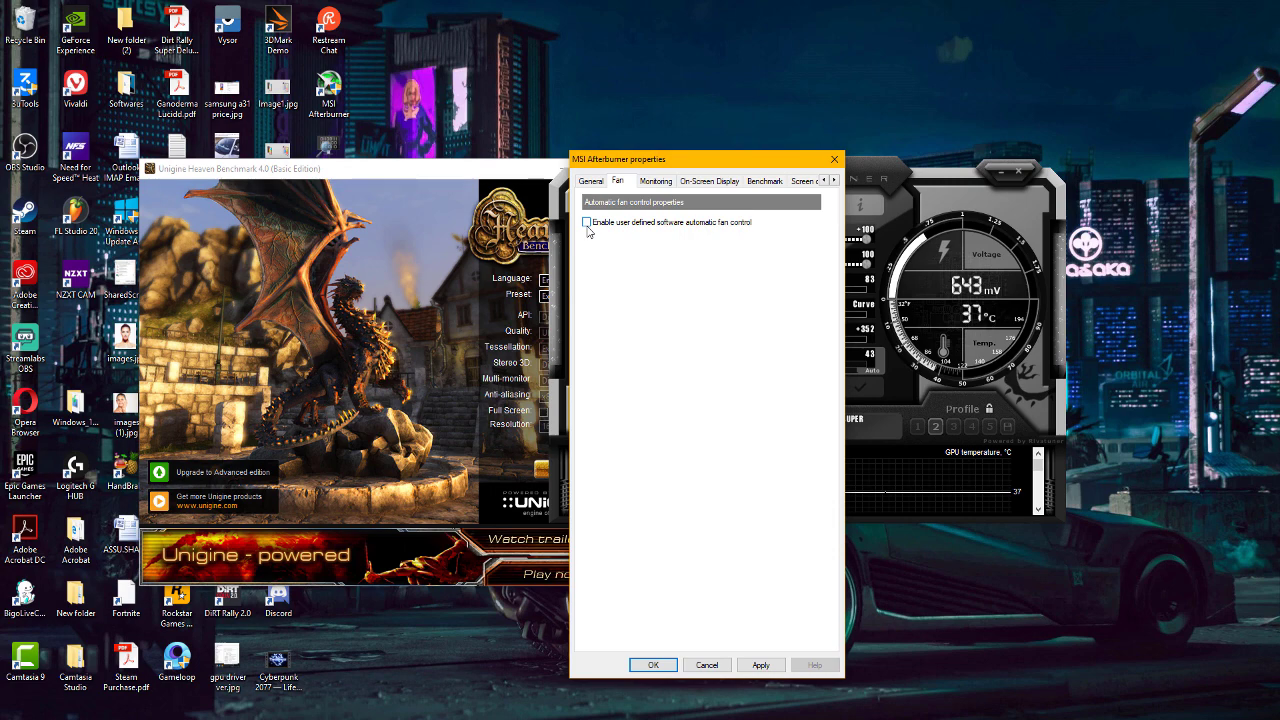
{"action": "left_click", "coordinate": [587, 223]}
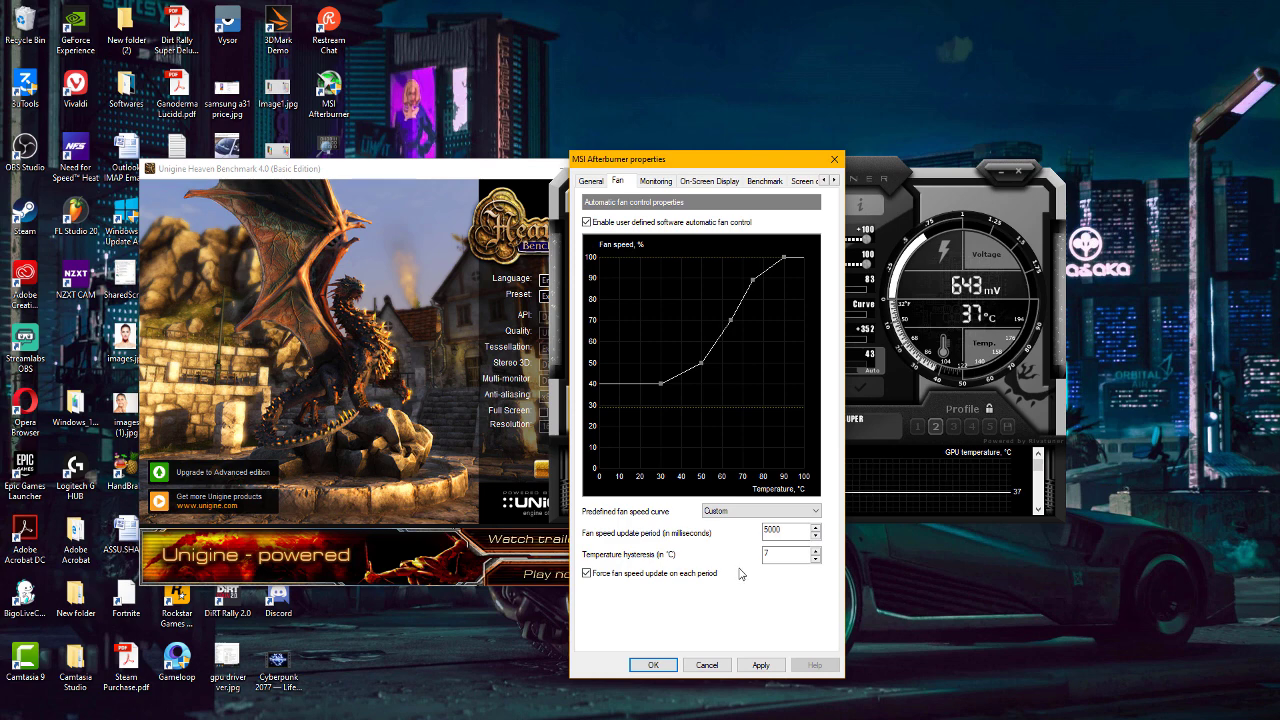
{"action": "left_click", "coordinate": [770, 666]}
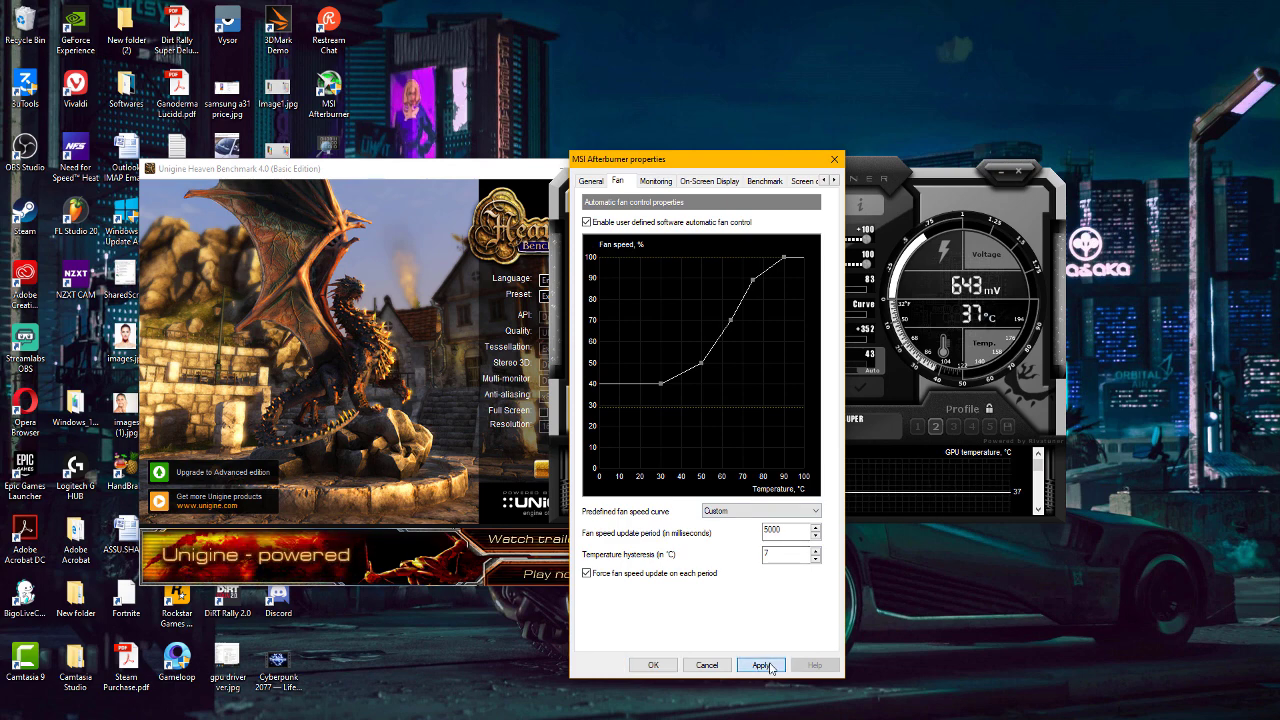
{"action": "left_click", "coordinate": [653, 665]}
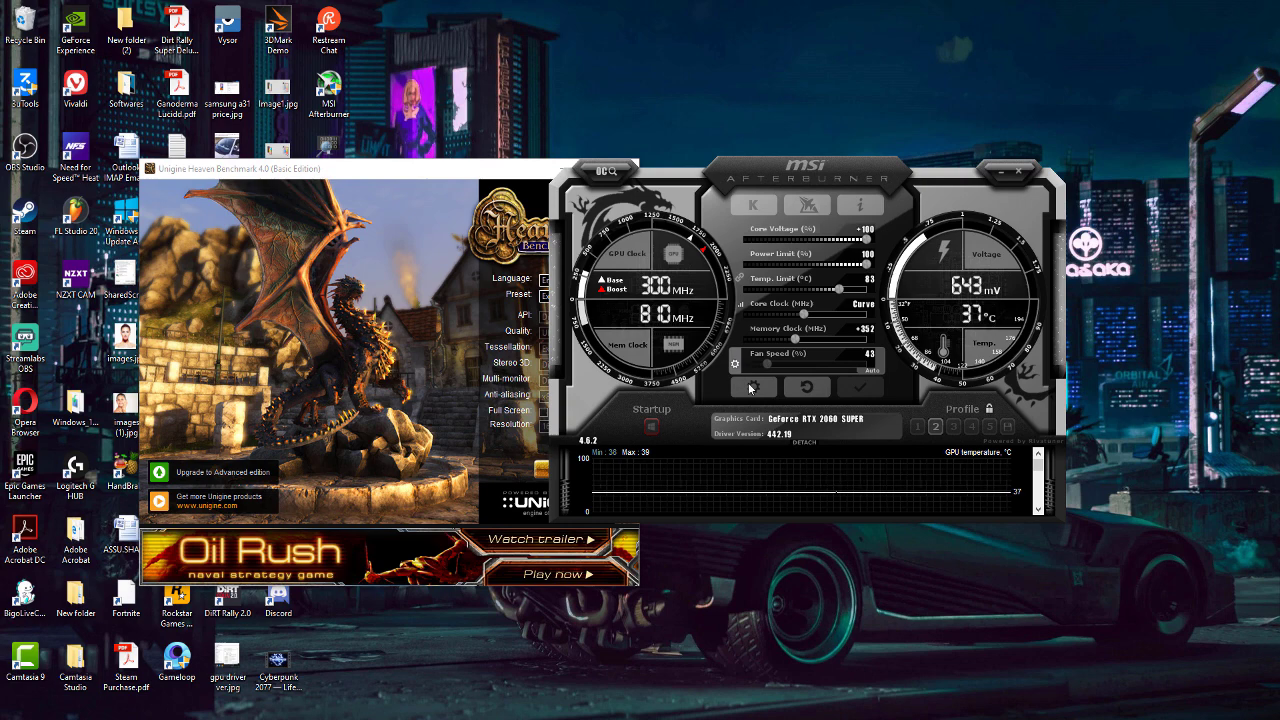
Reset the graphics card settings to defaults and enable user-defined software automatic fan control with the fan speed on Auto
{"action": "left_click", "coordinate": [809, 386]}
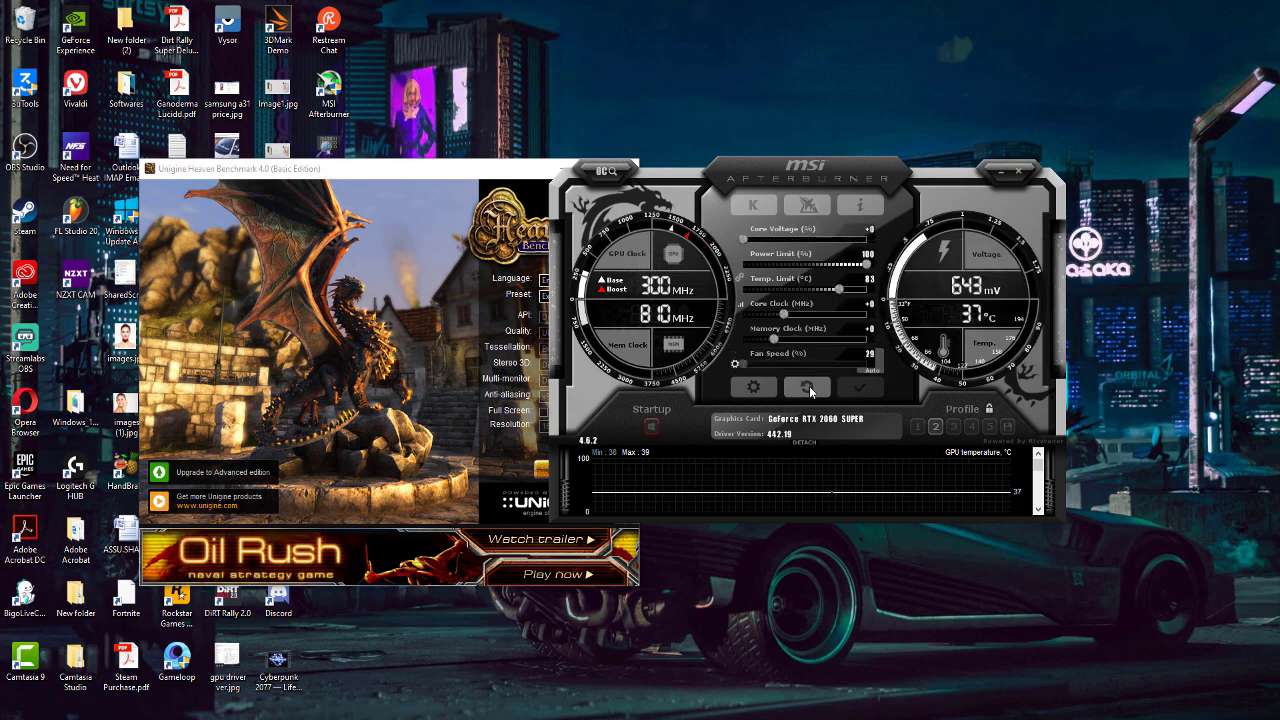
{"action": "left_click", "coordinate": [753, 386]}
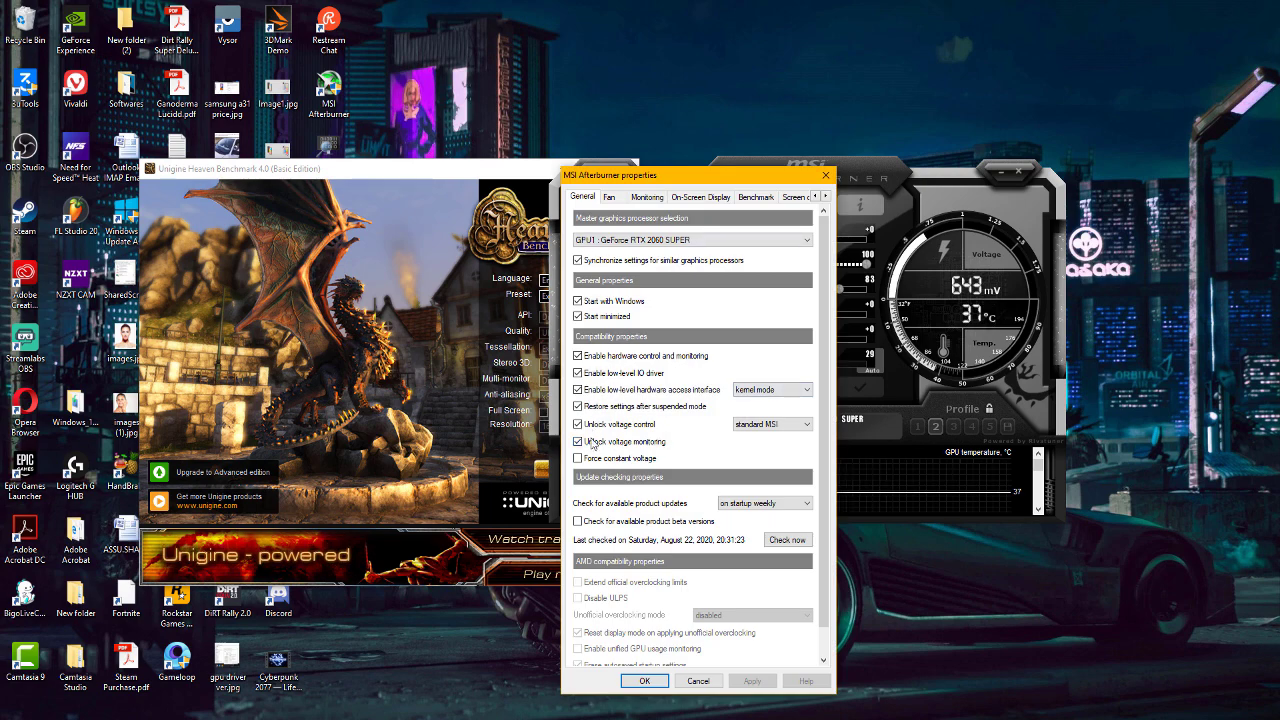
{"action": "left_click", "coordinate": [610, 198]}
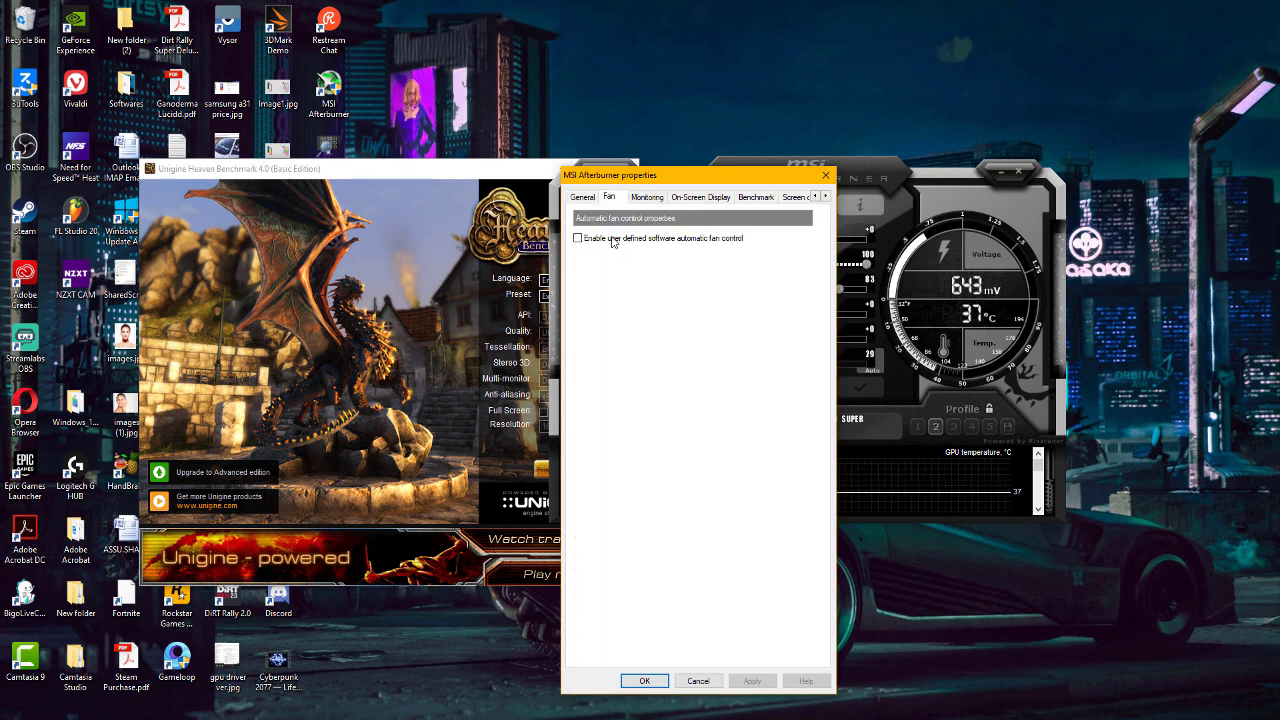
{"action": "left_click", "coordinate": [578, 240]}
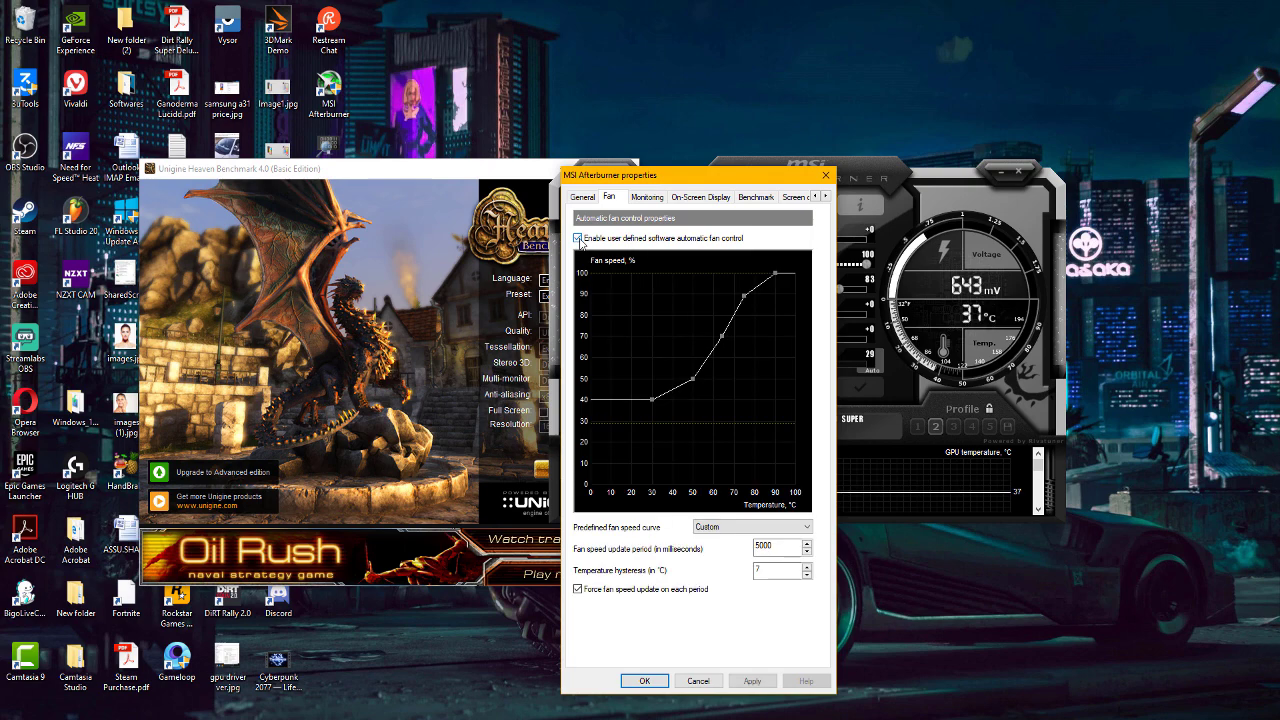
{"action": "left_click", "coordinate": [752, 681]}
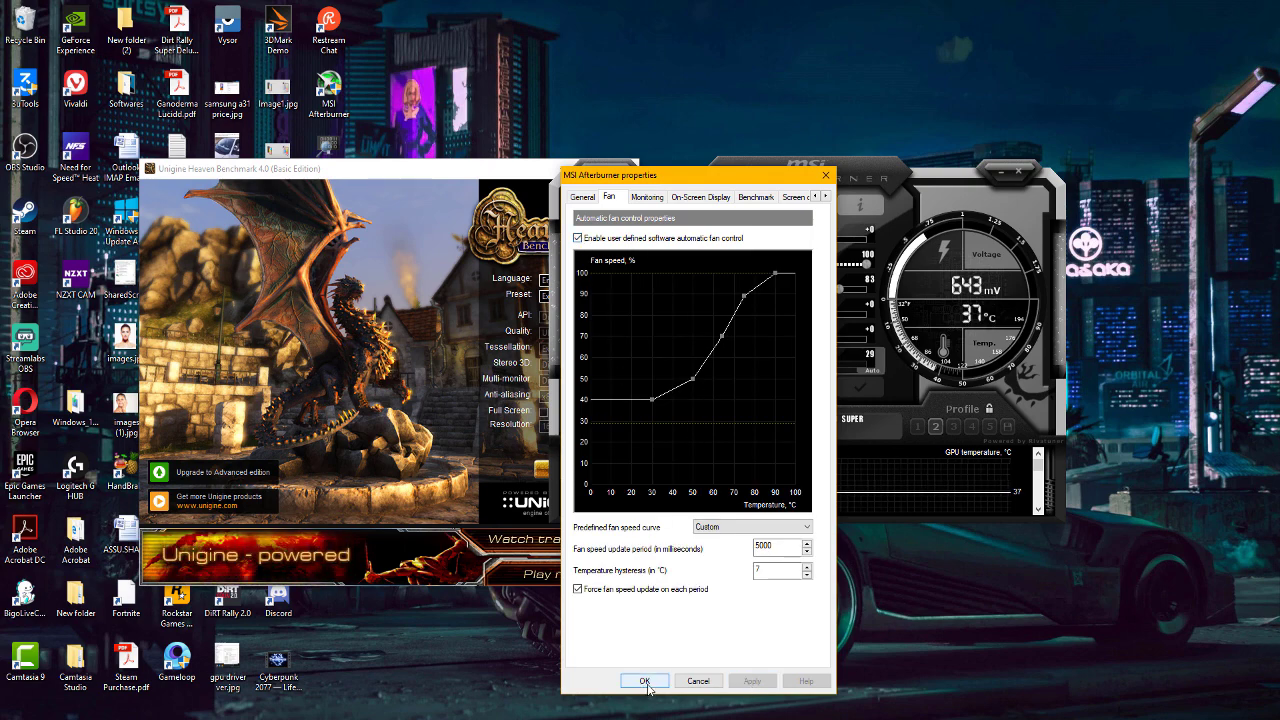
{"action": "left_click", "coordinate": [645, 681]}
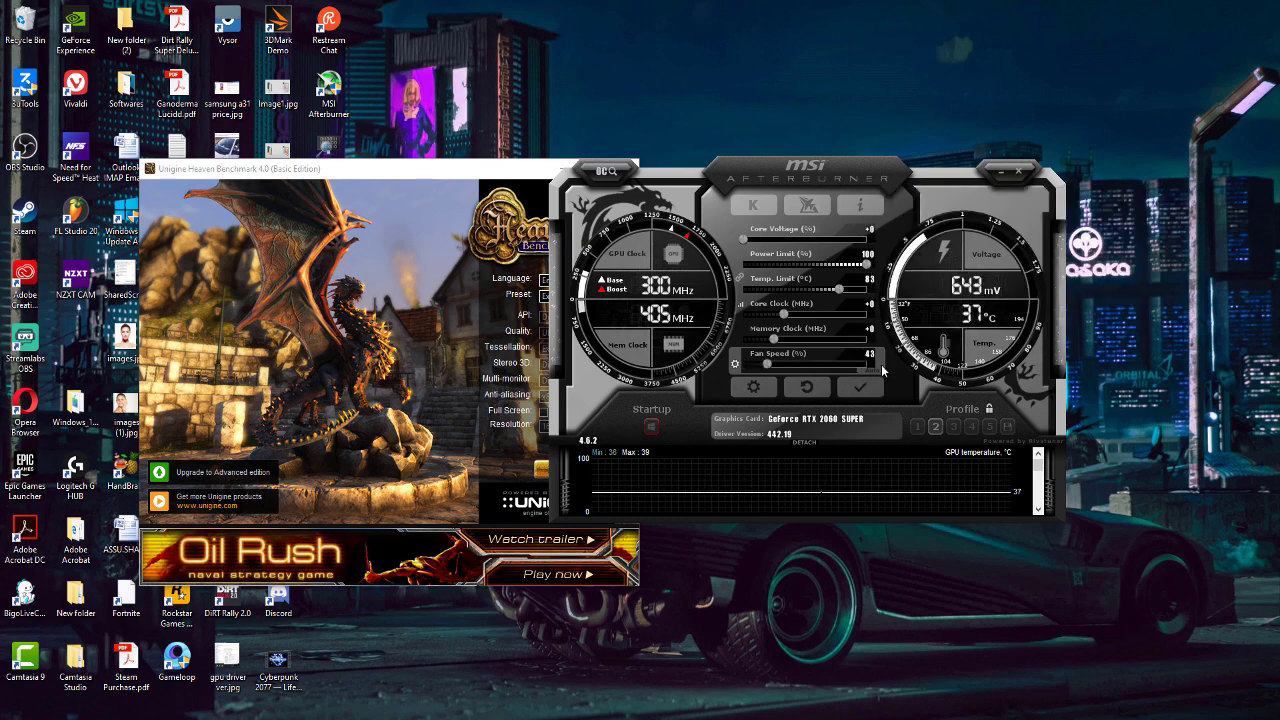
{"action": "left_click", "coordinate": [880, 370]}
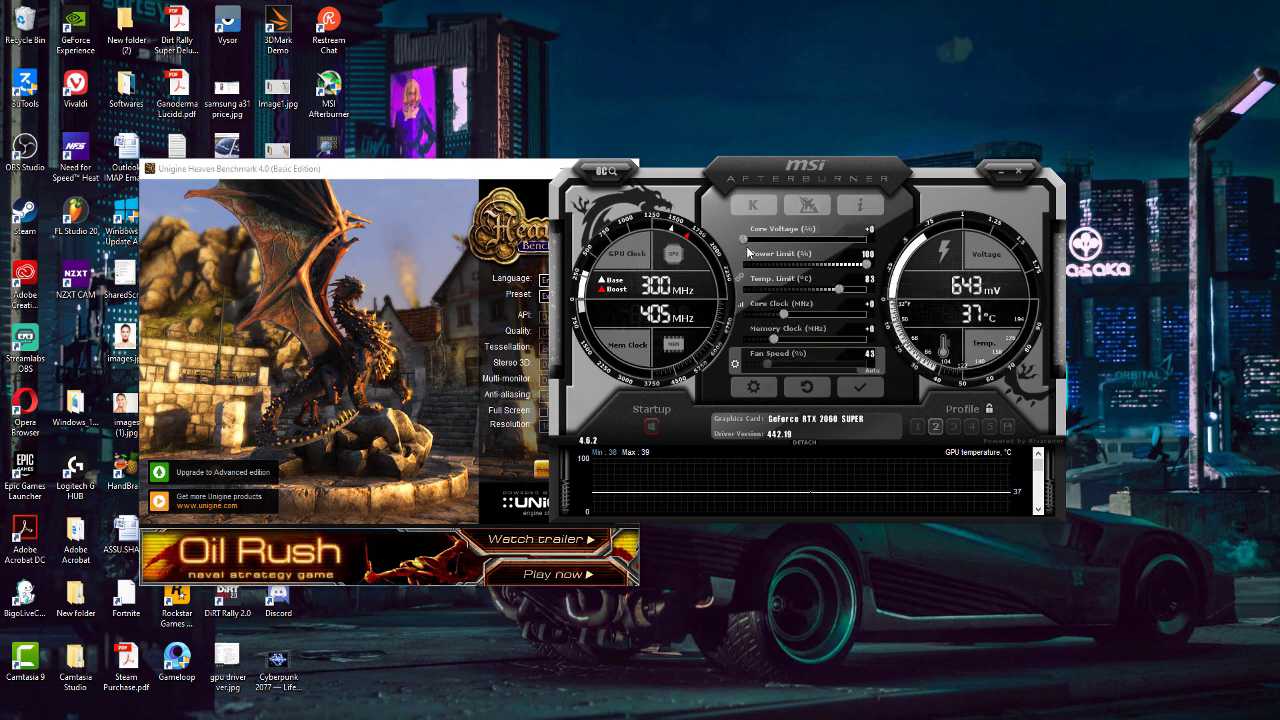
Raise the core voltage to +100 % and the temperature limit to 88 °C, and apply the settings
{"action": "left_click_drag", "start_coordinate": [745, 238], "coordinate": [867, 240]}
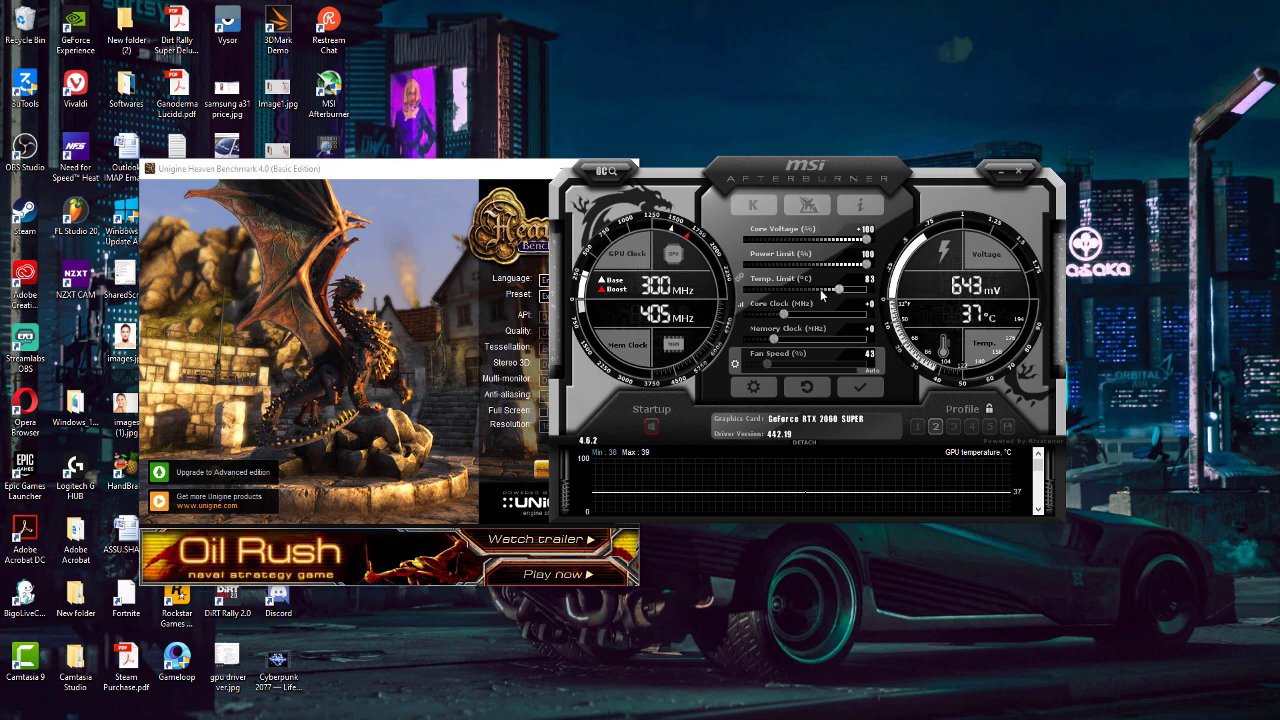
{"action": "left_click_drag", "start_coordinate": [836, 291], "coordinate": [882, 290]}
{"action": "left_click", "coordinate": [862, 388]}
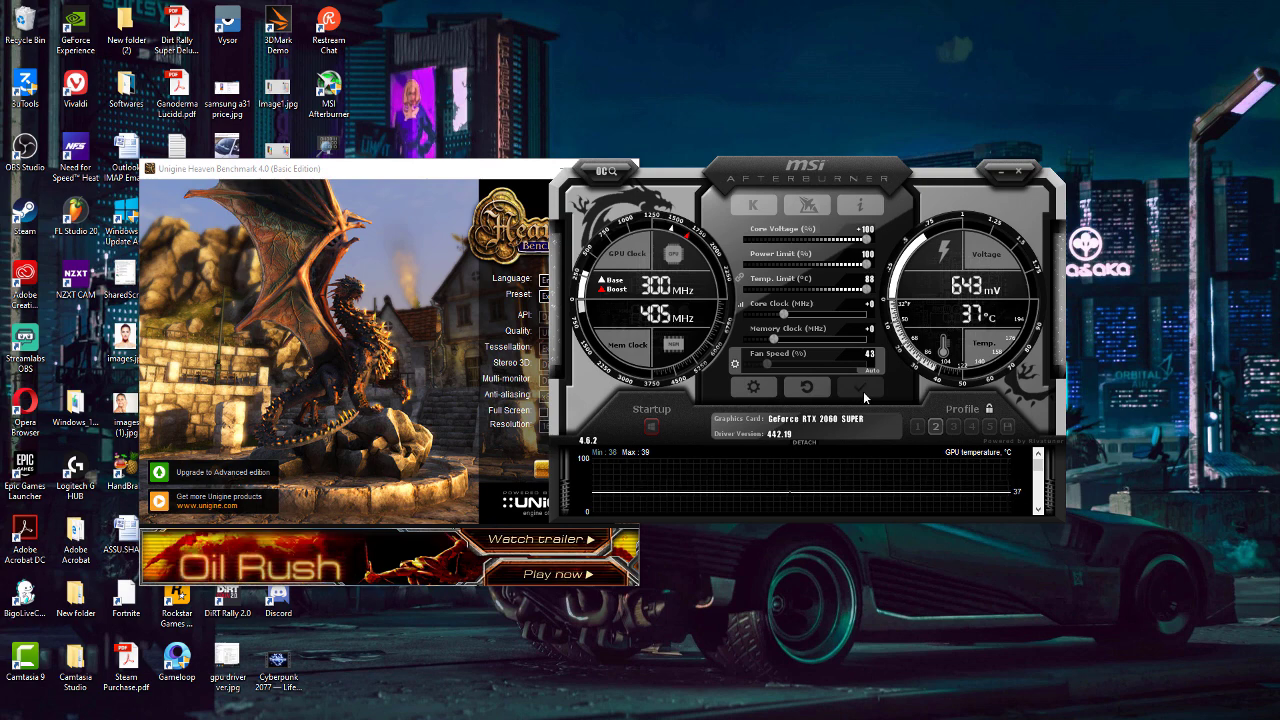
Open the Voltage/Frequency curve editor and position it beside the Afterburner gauges
{"action": "left_click_drag", "start_coordinate": [863, 391], "coordinate": [715, 393]}
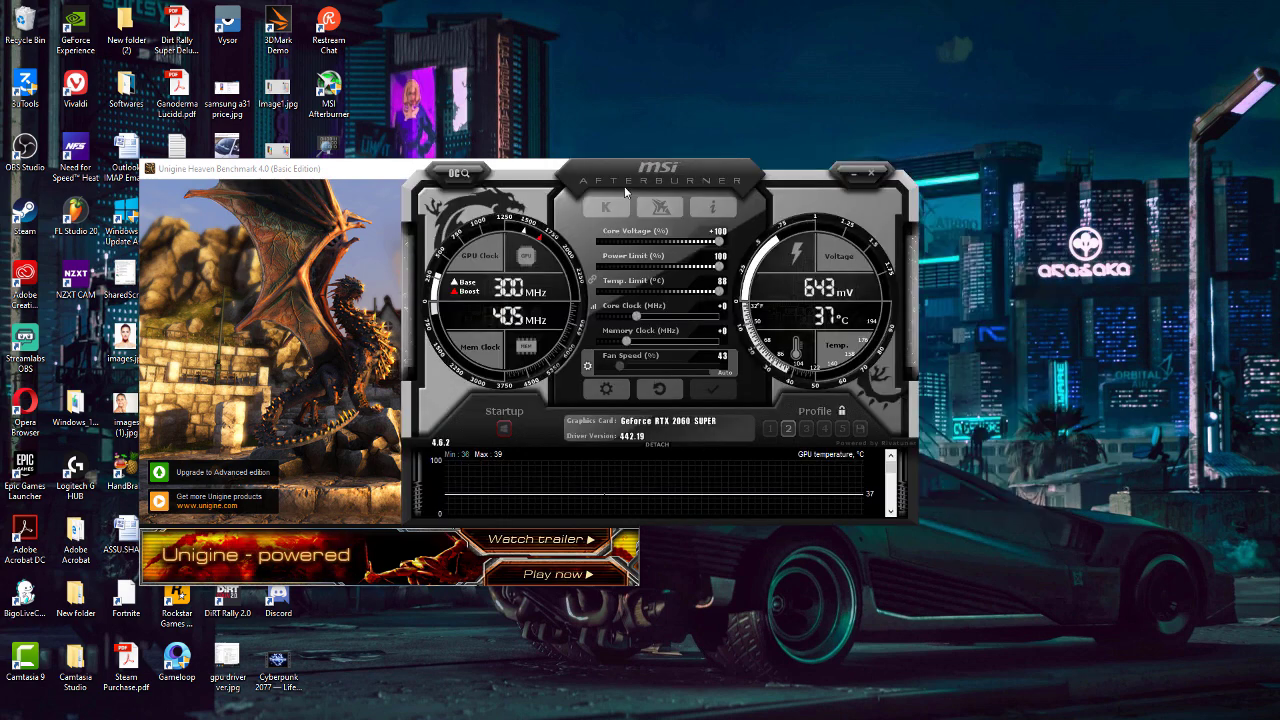
{"action": "left_click_drag", "start_coordinate": [628, 190], "coordinate": [670, 184]}
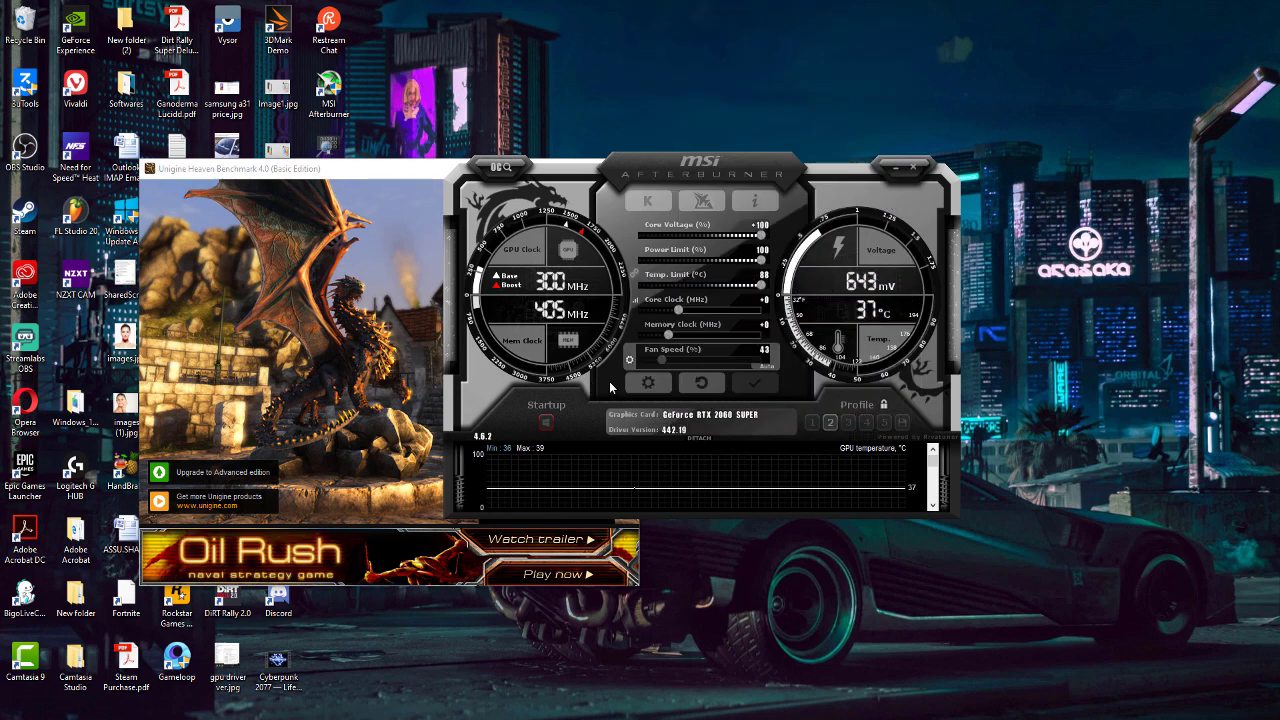
{"action": "left_click", "coordinate": [635, 303]}
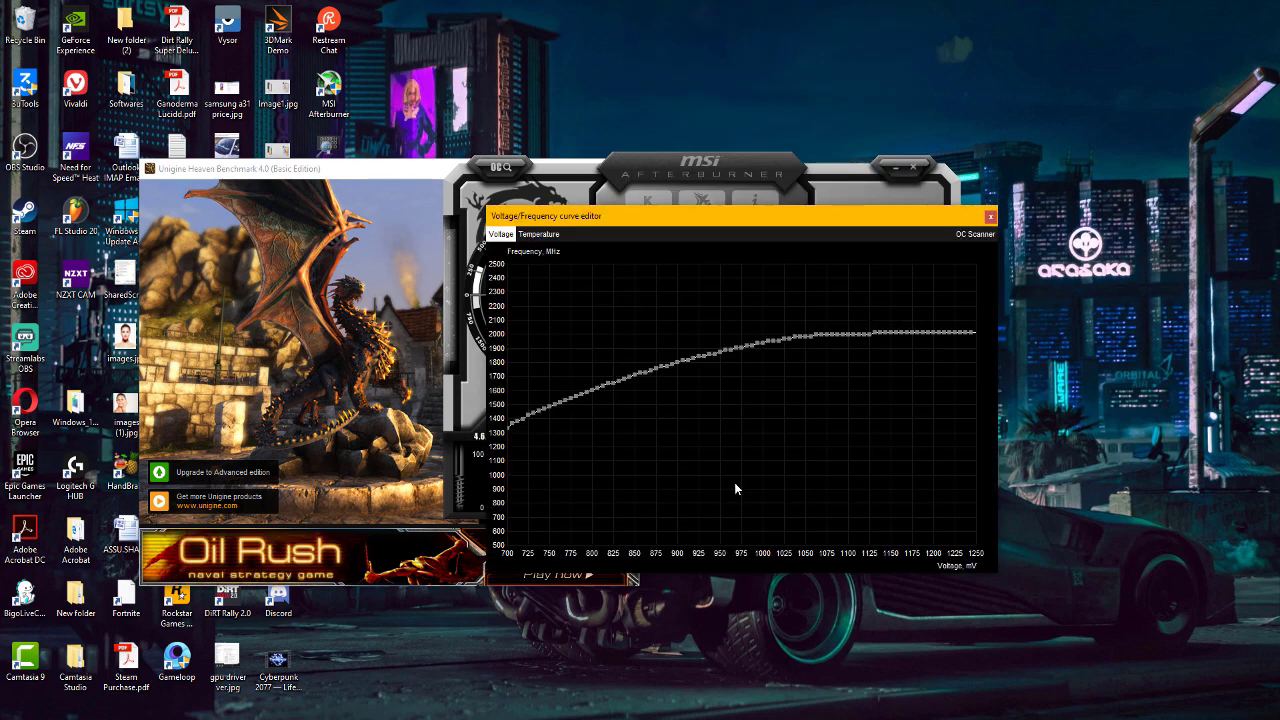
{"action": "left_click_drag", "start_coordinate": [801, 229], "coordinate": [973, 203]}
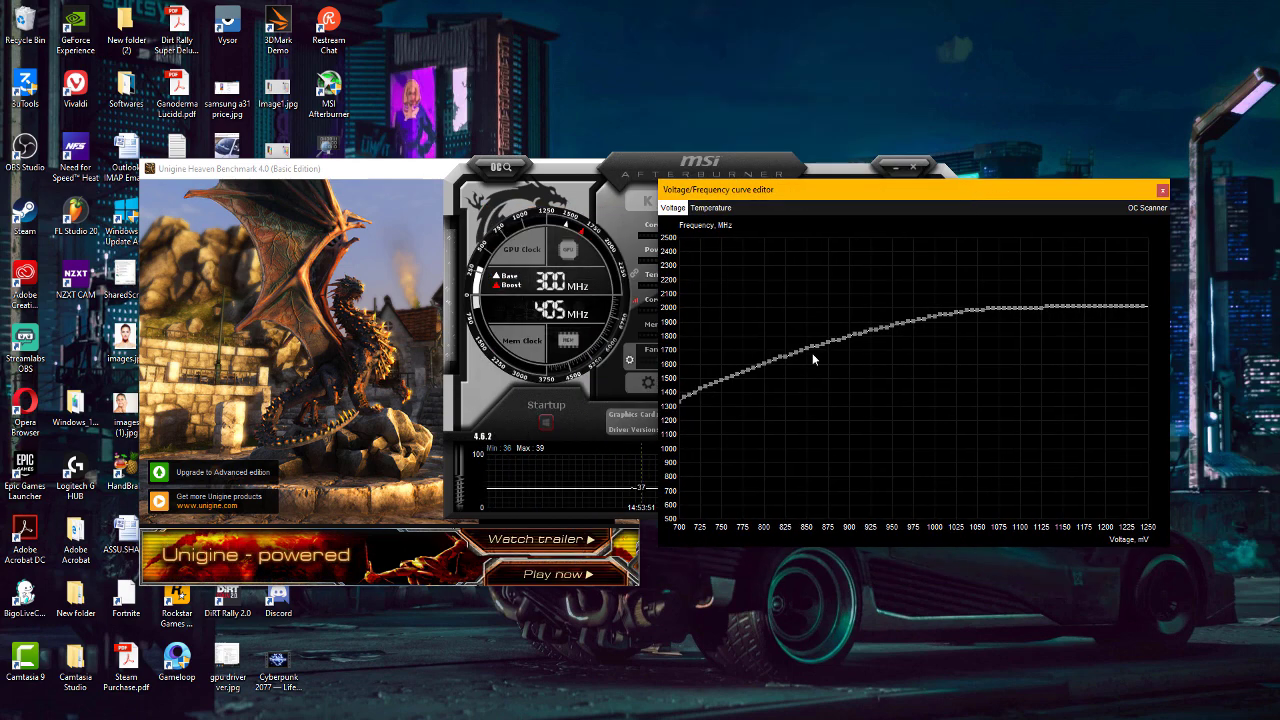
Open the OC Scanner from the curve editor and arrange both windows so the scanner log and curve are visible
{"action": "left_click", "coordinate": [1155, 212]}
{"action": "left_click_drag", "start_coordinate": [593, 196], "coordinate": [316, 235]}
{"action": "left_click_drag", "start_coordinate": [840, 206], "coordinate": [1042, 243]}
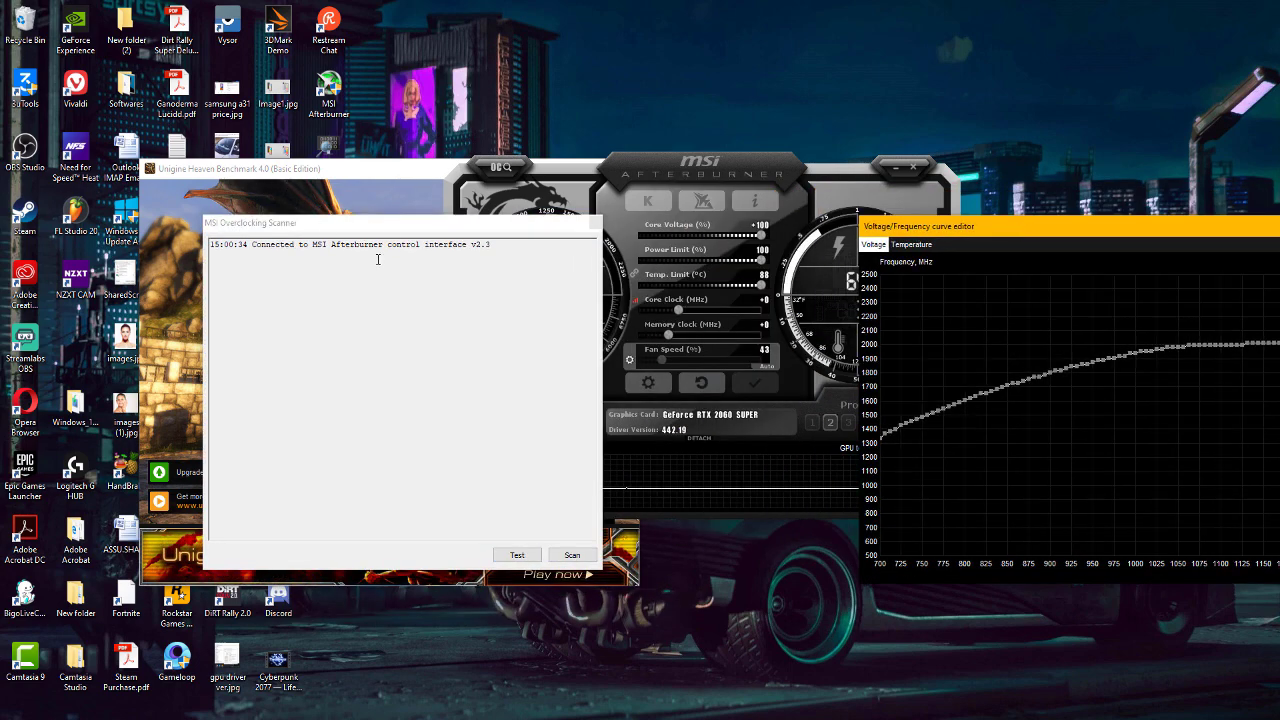
{"action": "left_click_drag", "start_coordinate": [389, 230], "coordinate": [495, 234]}
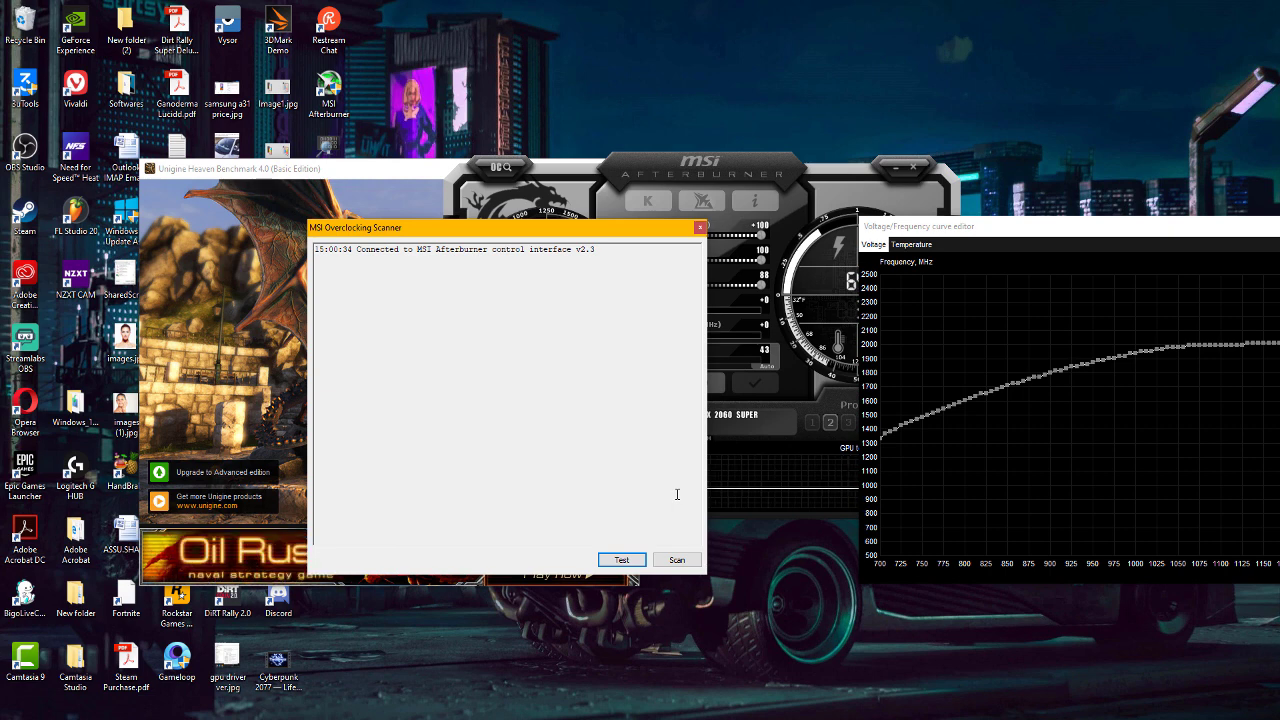
Scan the GPU with the Overclocking Scanner, and run its stability test once the scan has finished
{"action": "left_click", "coordinate": [688, 562]}
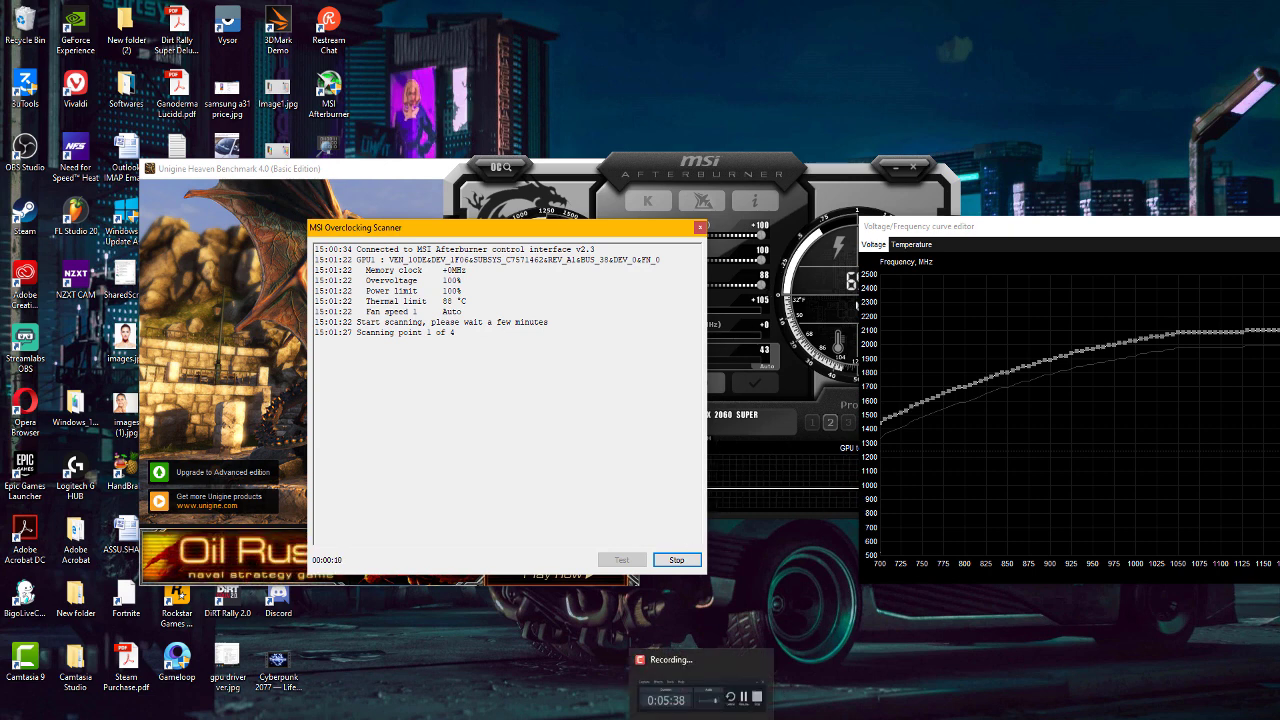
{"action": "left_click", "coordinate": [776, 684]}
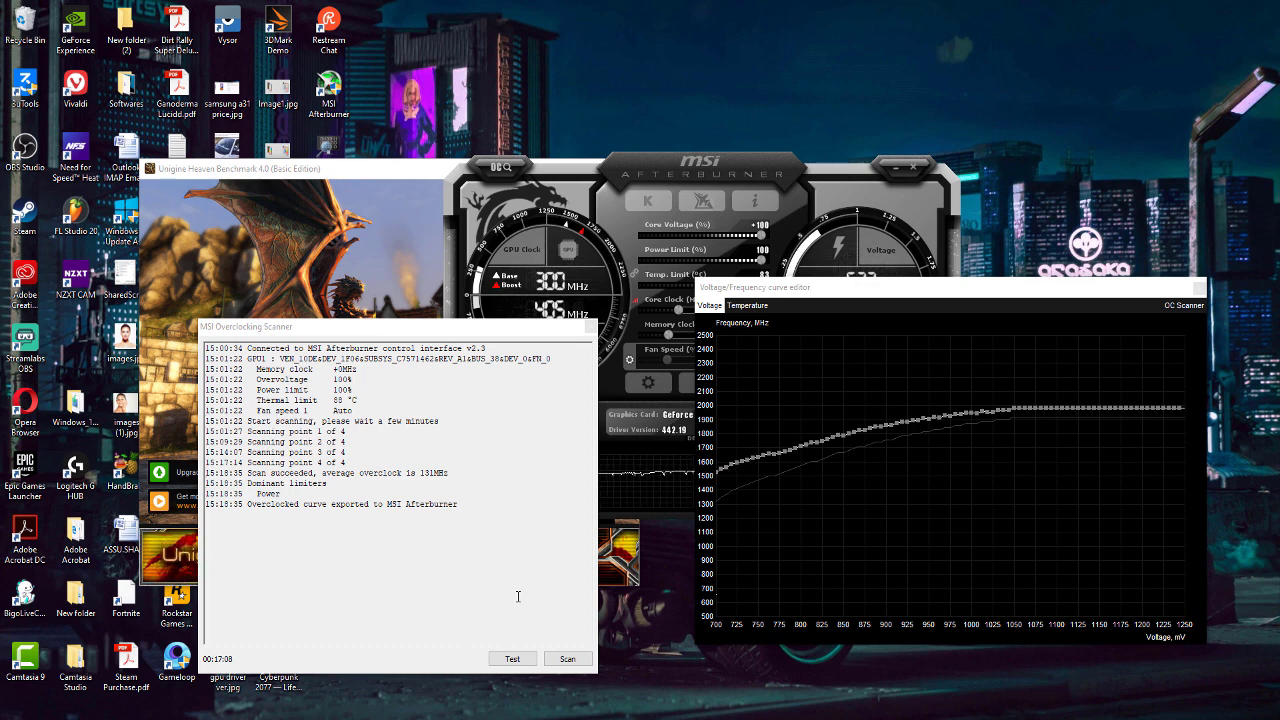
{"action": "left_click", "coordinate": [512, 659]}
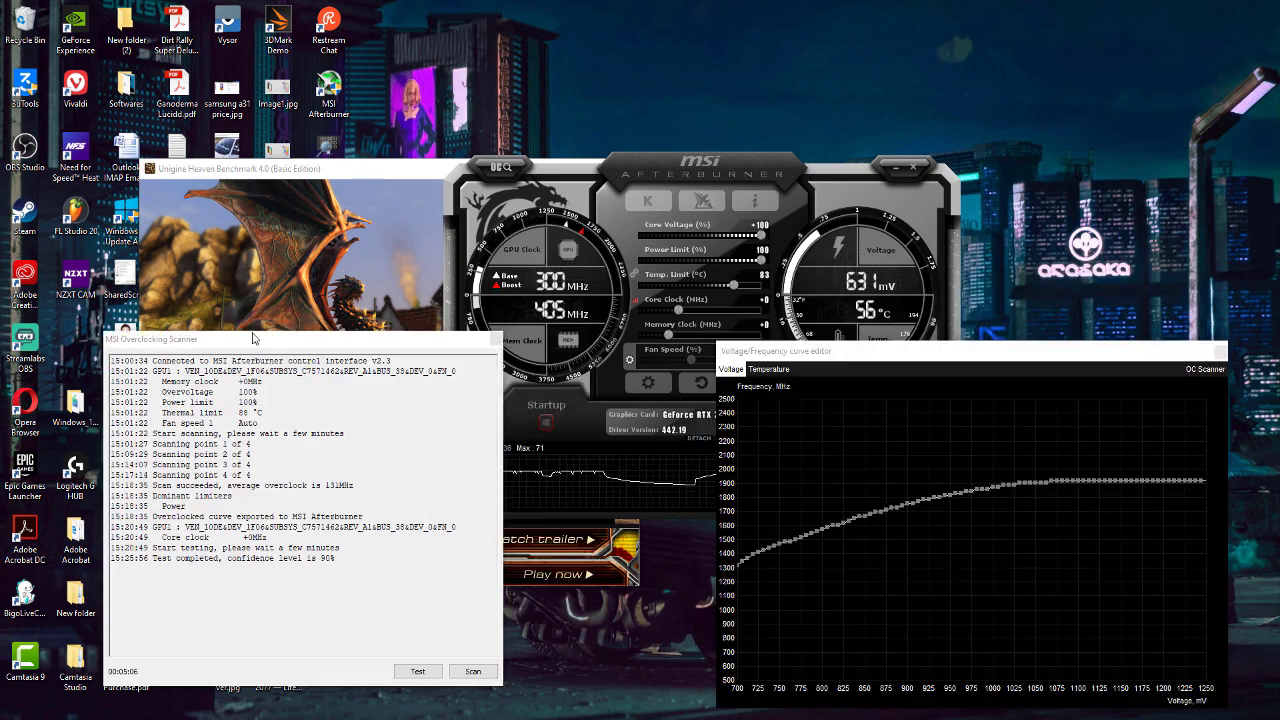
Close the Overclocking Scanner and the Voltage/Frequency curve editor
{"action": "left_click", "coordinate": [313, 352]}
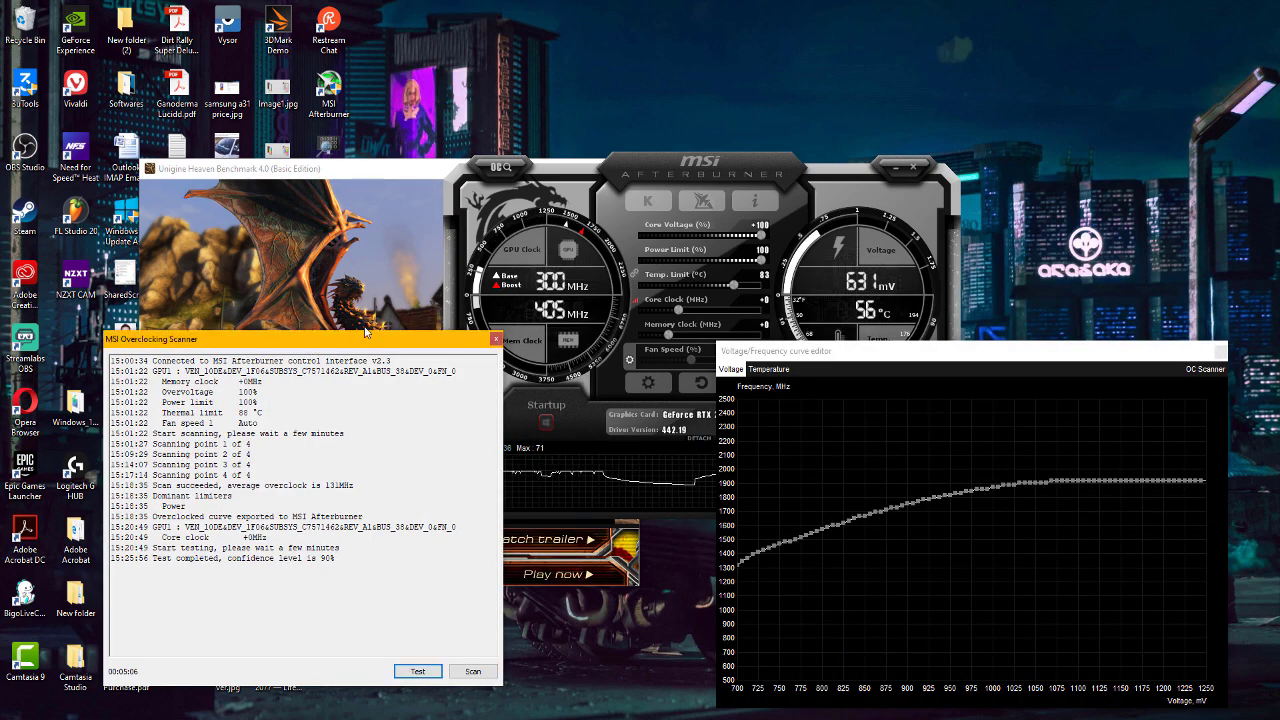
{"action": "left_click_drag", "start_coordinate": [357, 344], "coordinate": [405, 279]}
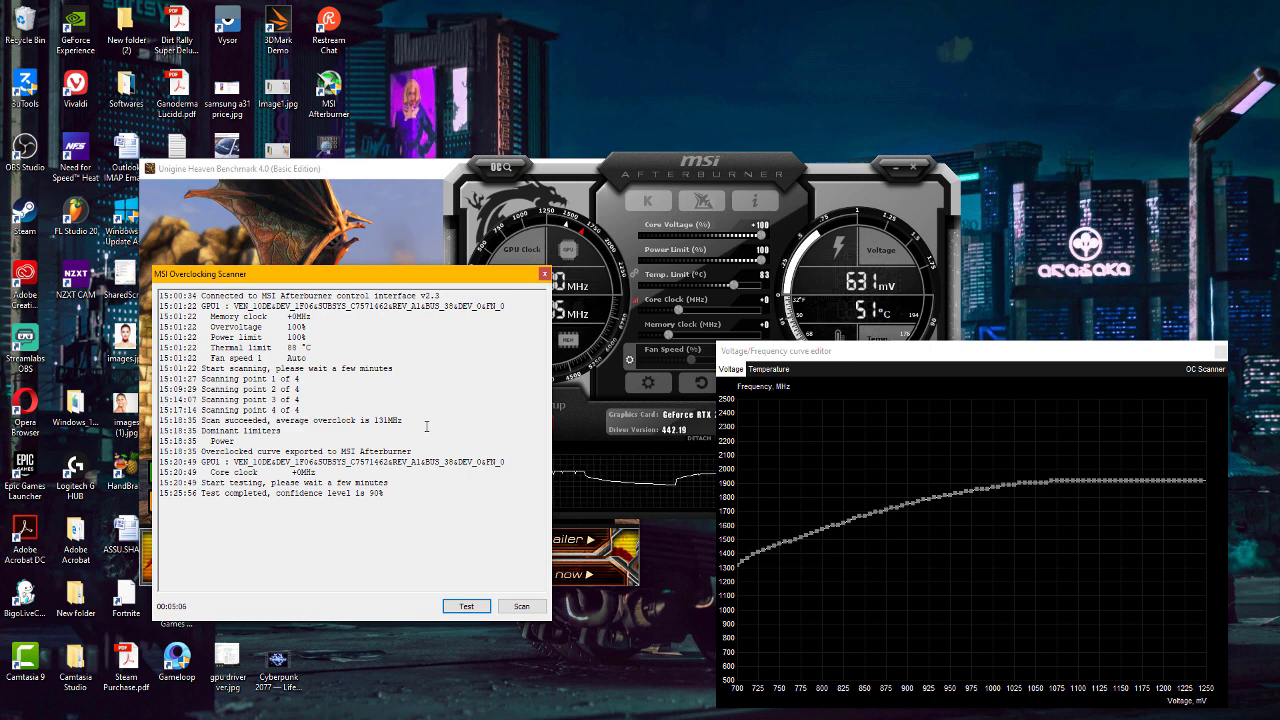
{"action": "left_click", "coordinate": [544, 274]}
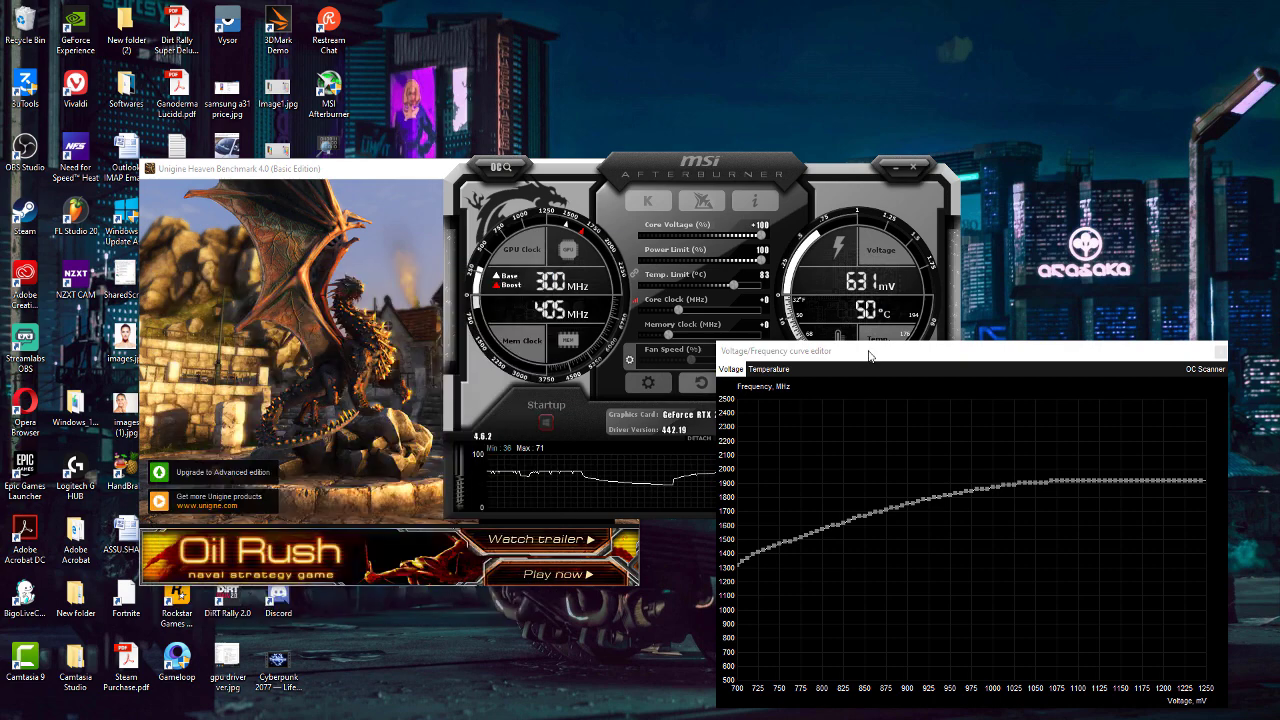
{"action": "left_click_drag", "start_coordinate": [869, 356], "coordinate": [418, 339]}
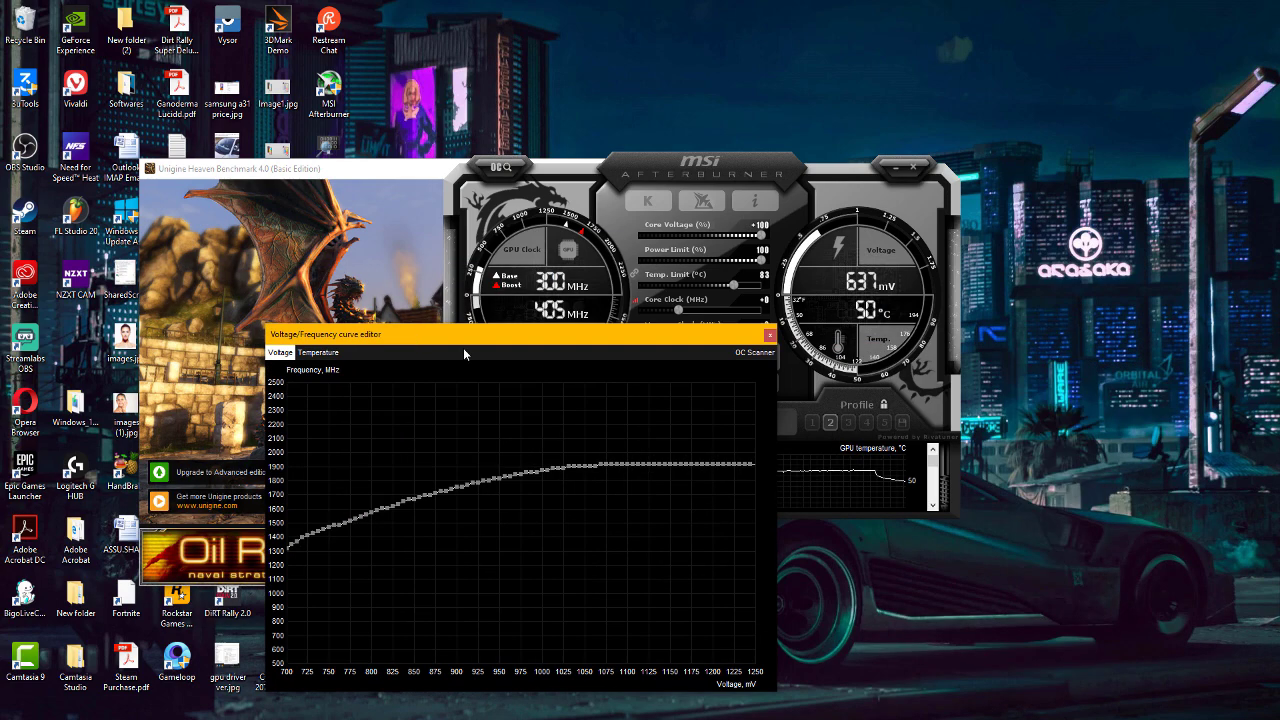
{"action": "left_click", "coordinate": [768, 337]}
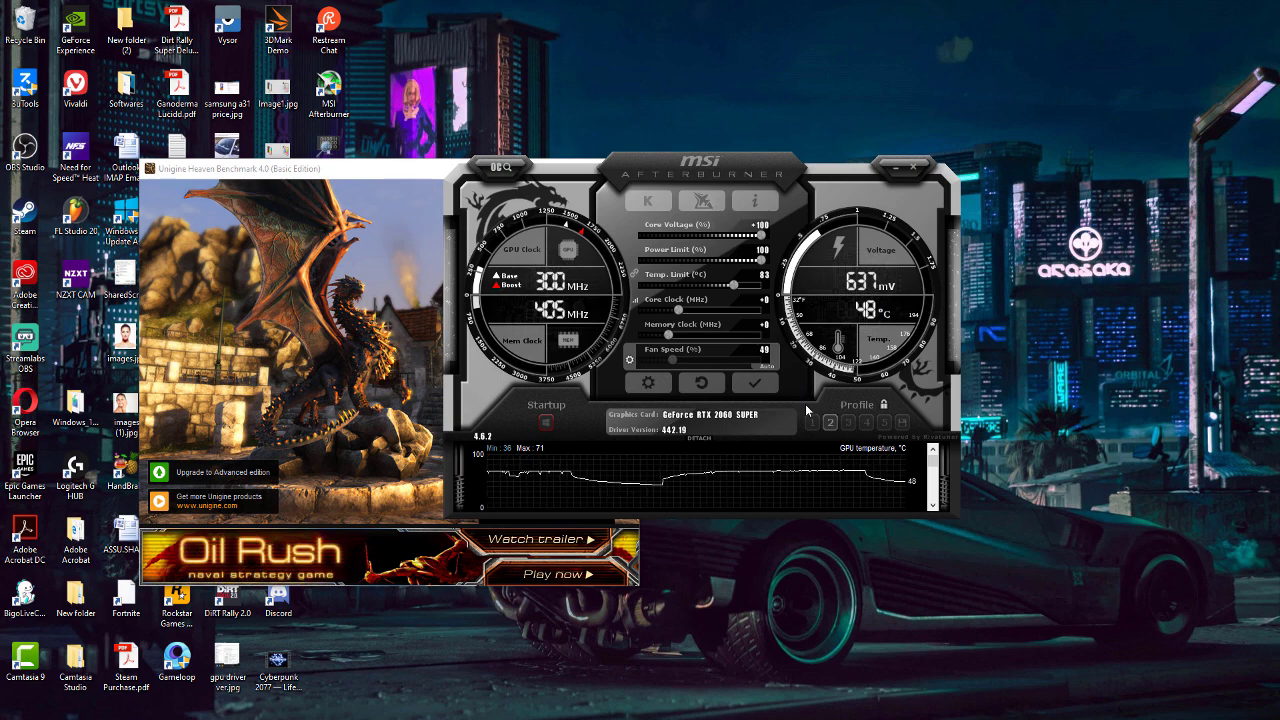
Unlock the profiles, save the scanned overclock to profile slot 3, and apply it
{"action": "left_click", "coordinate": [884, 406]}
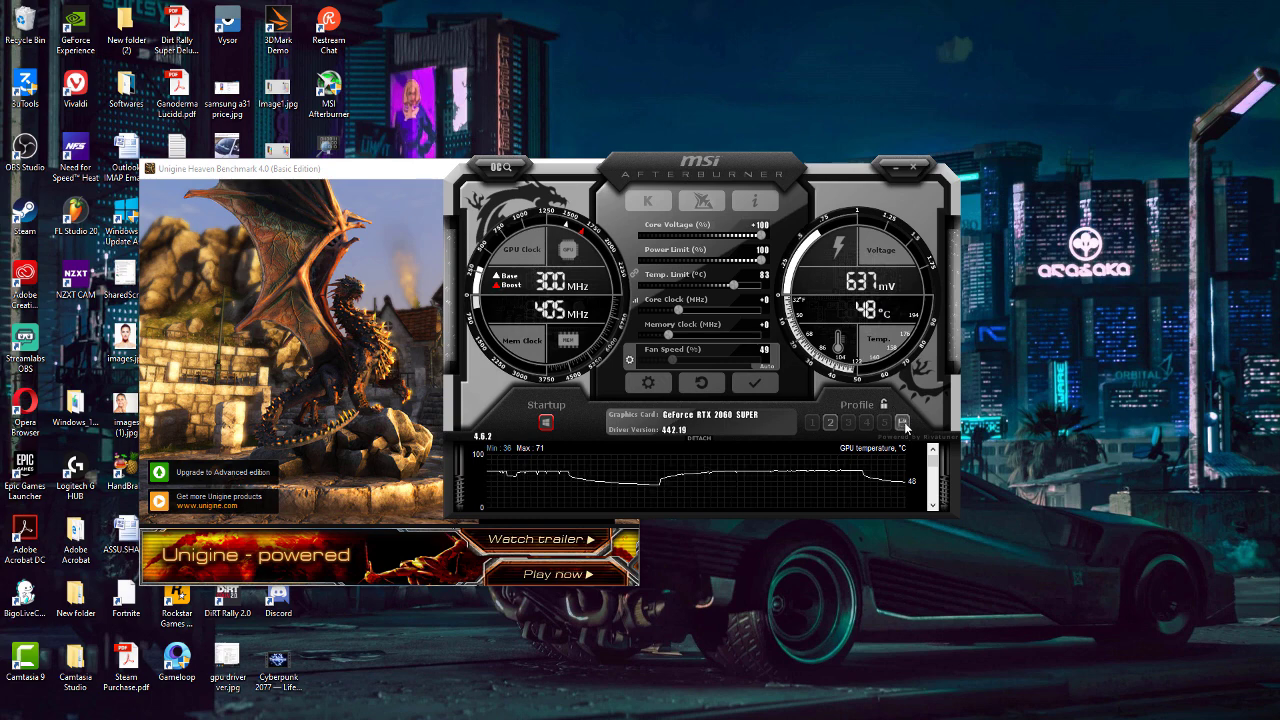
{"action": "left_click", "coordinate": [903, 423]}
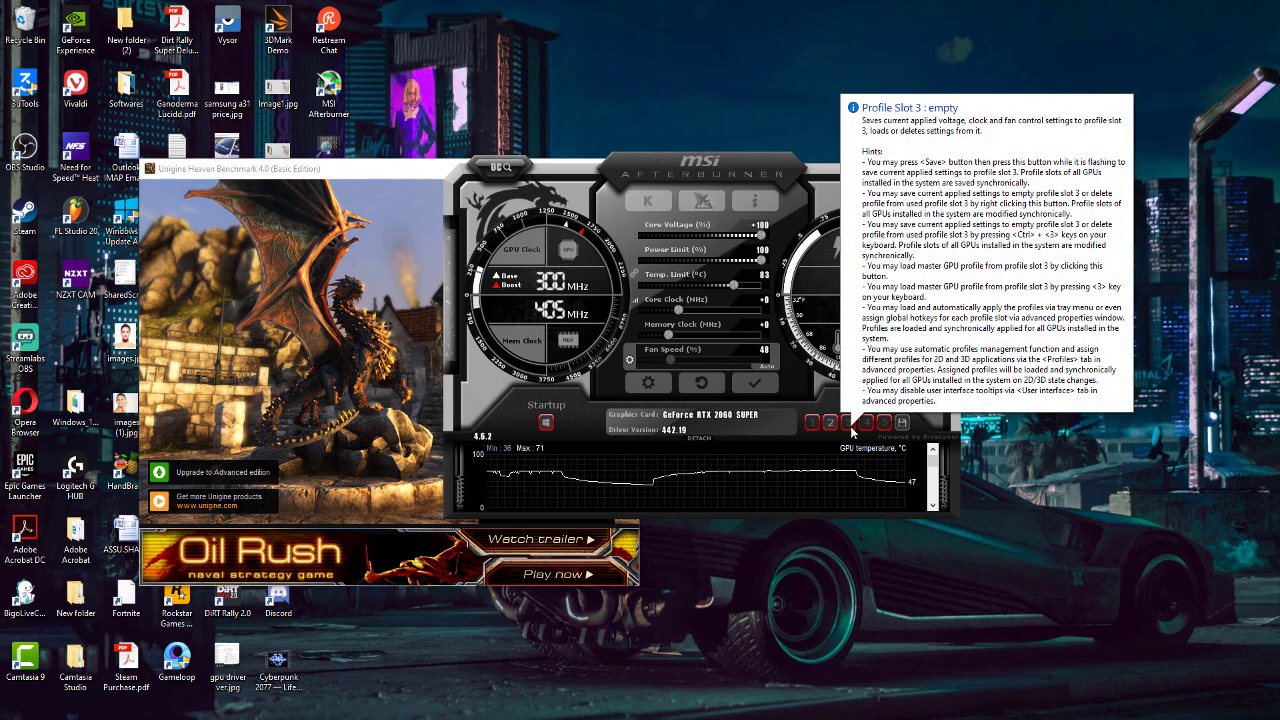
{"action": "left_click", "coordinate": [850, 424]}
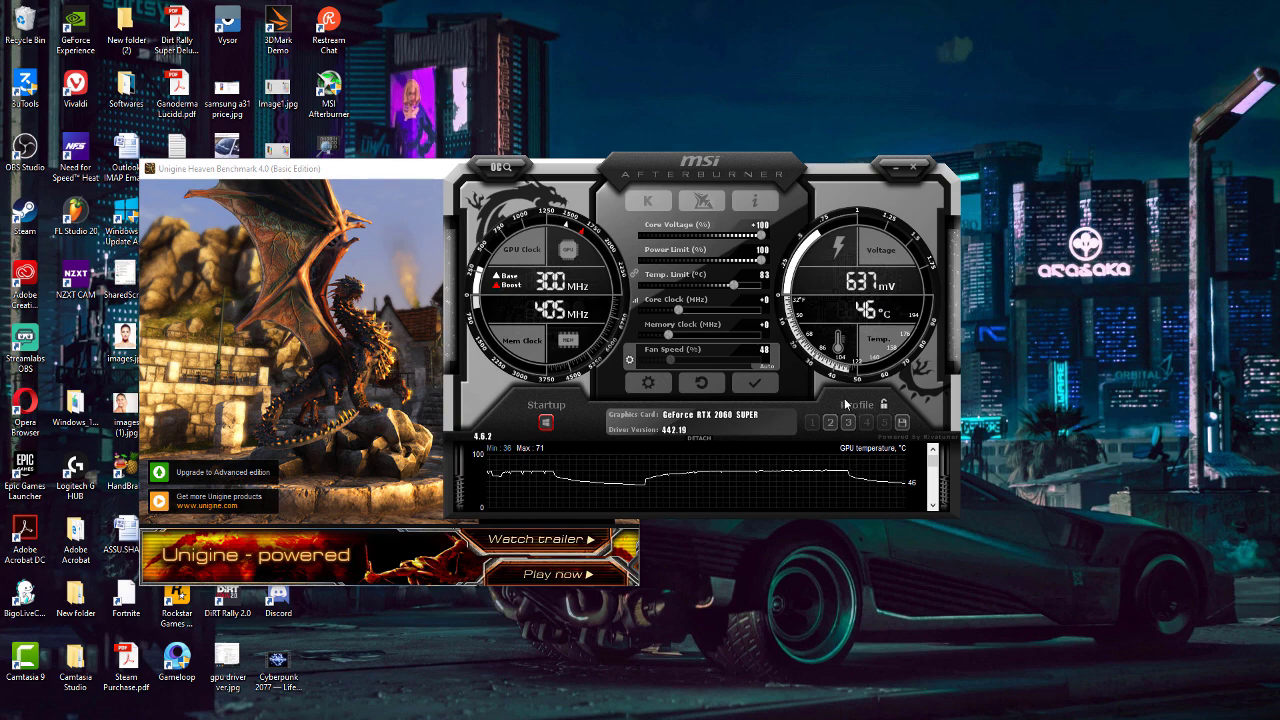
{"action": "left_click", "coordinate": [758, 385]}
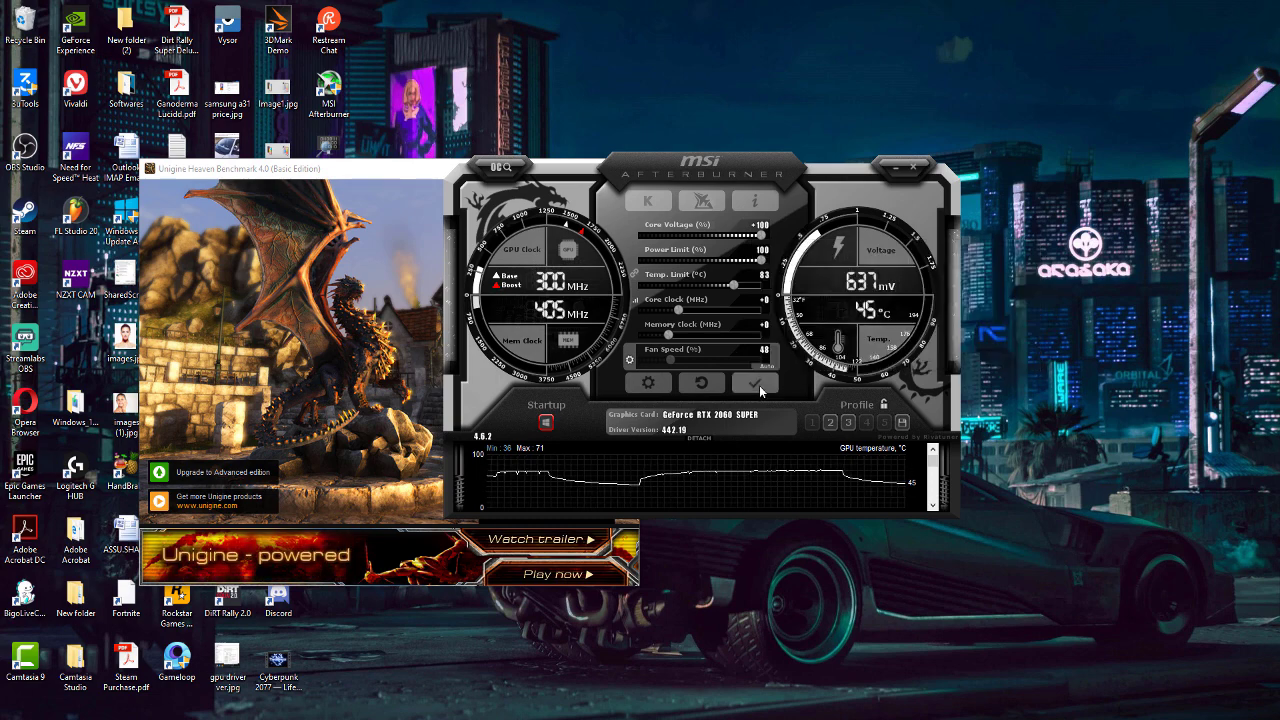
{"action": "left_click", "coordinate": [758, 386]}
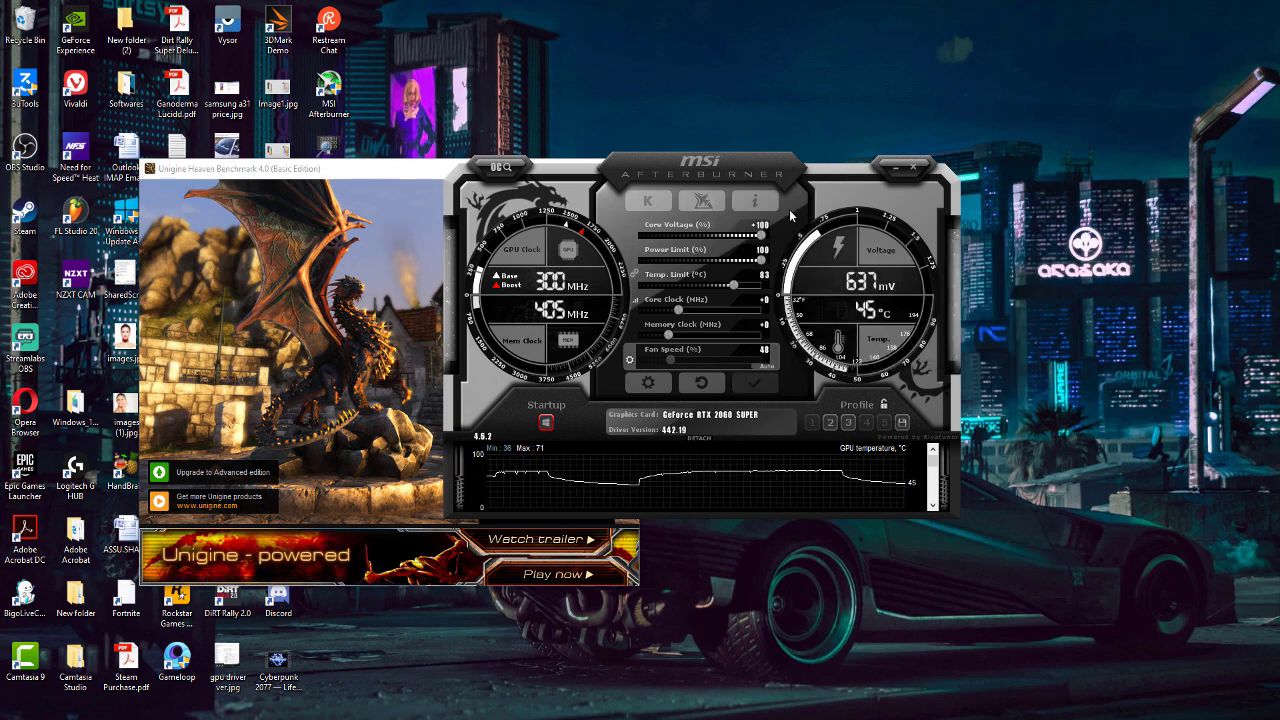
Set the overclock to be applied at Windows startup, and place Afterburner beside the Heaven Benchmark launcher
{"action": "left_click_drag", "start_coordinate": [731, 164], "coordinate": [778, 170]}
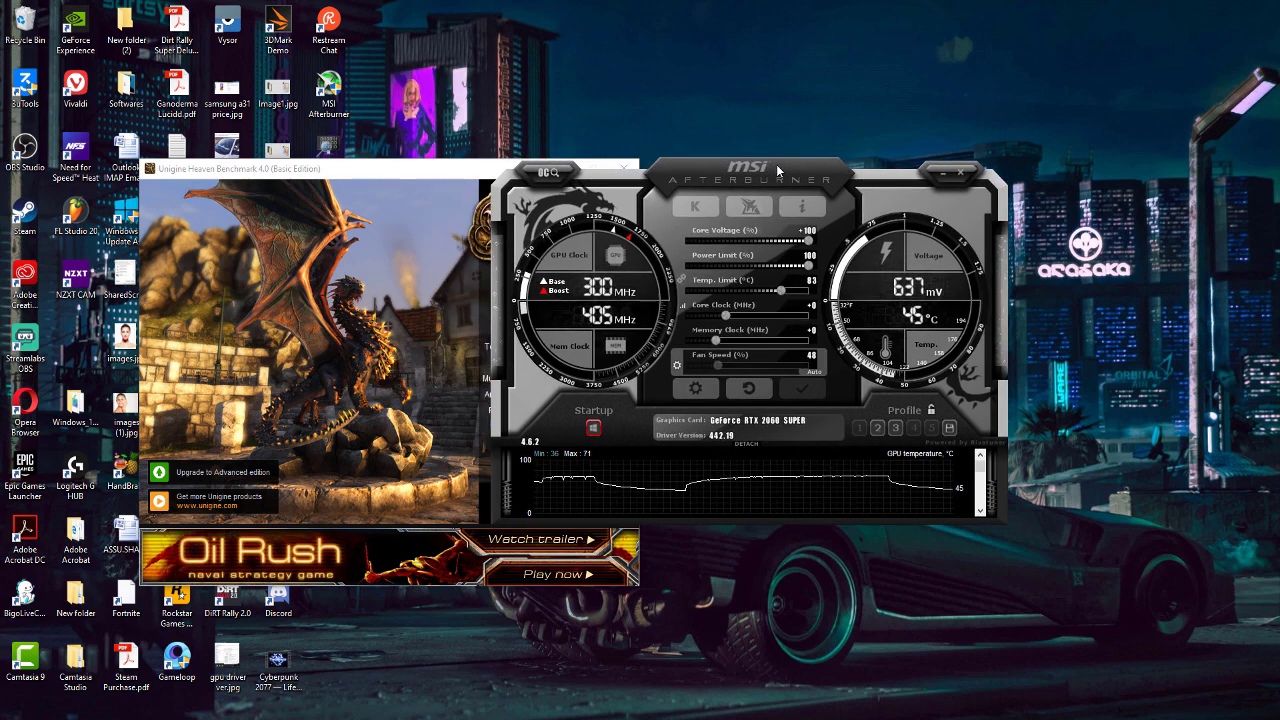
{"action": "left_click", "coordinate": [594, 429]}
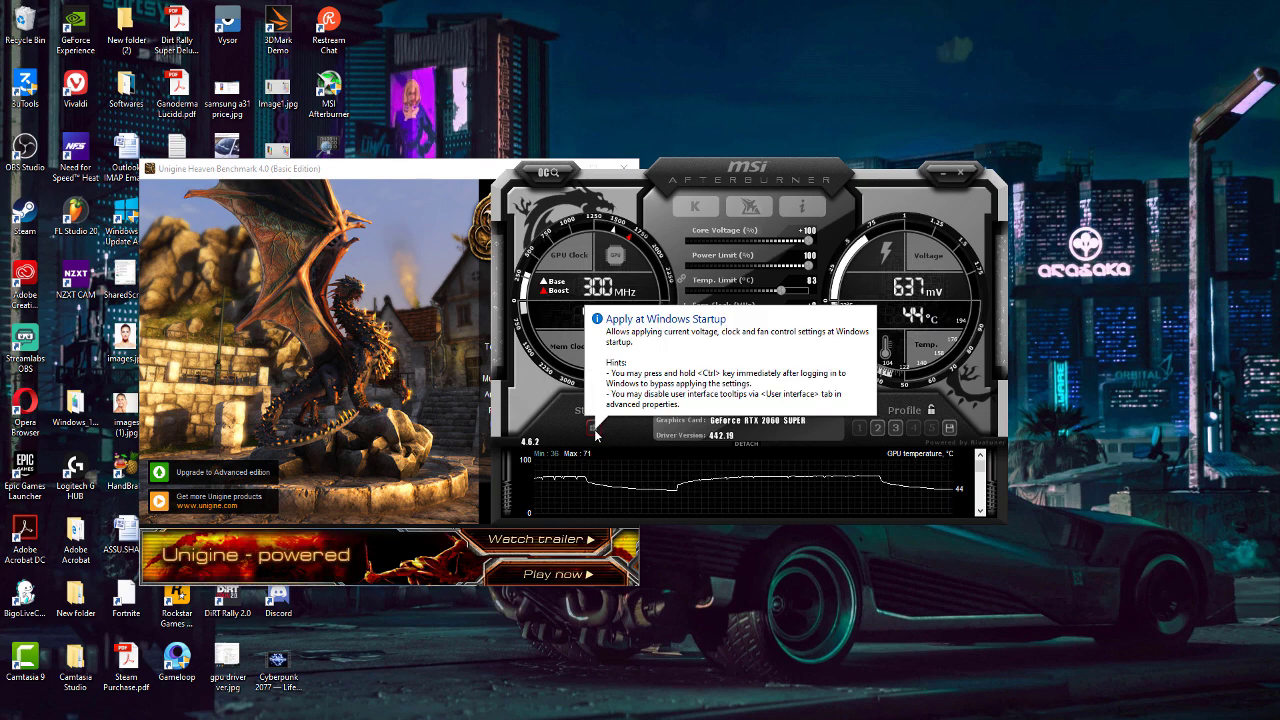
{"action": "left_click", "coordinate": [593, 428]}
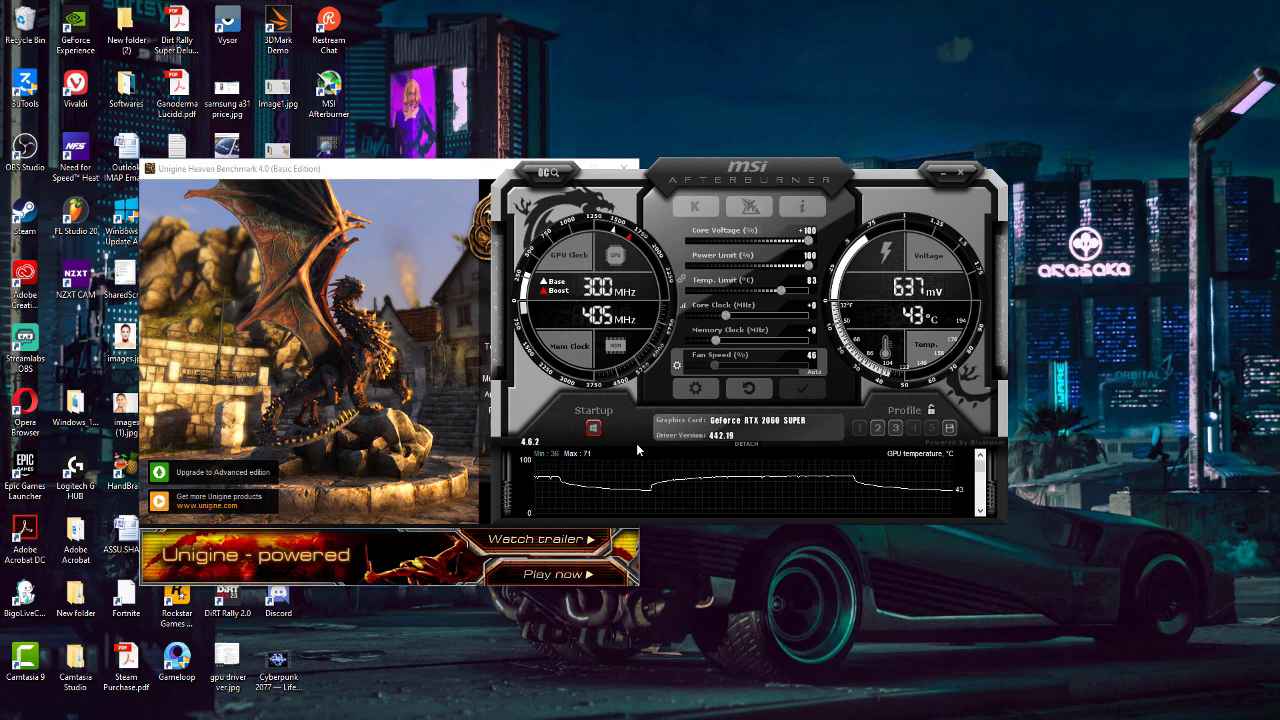
{"action": "left_click_drag", "start_coordinate": [782, 178], "coordinate": [953, 158]}
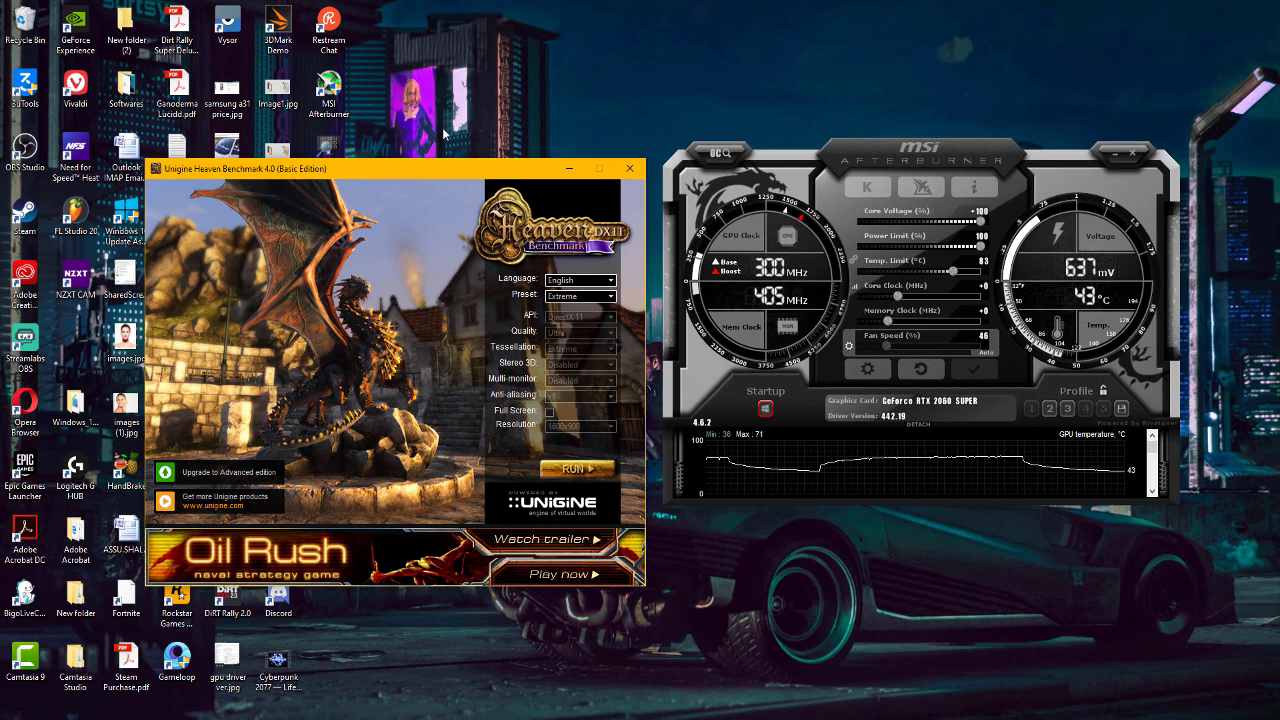
{"action": "left_click_drag", "start_coordinate": [400, 168], "coordinate": [450, 82]}
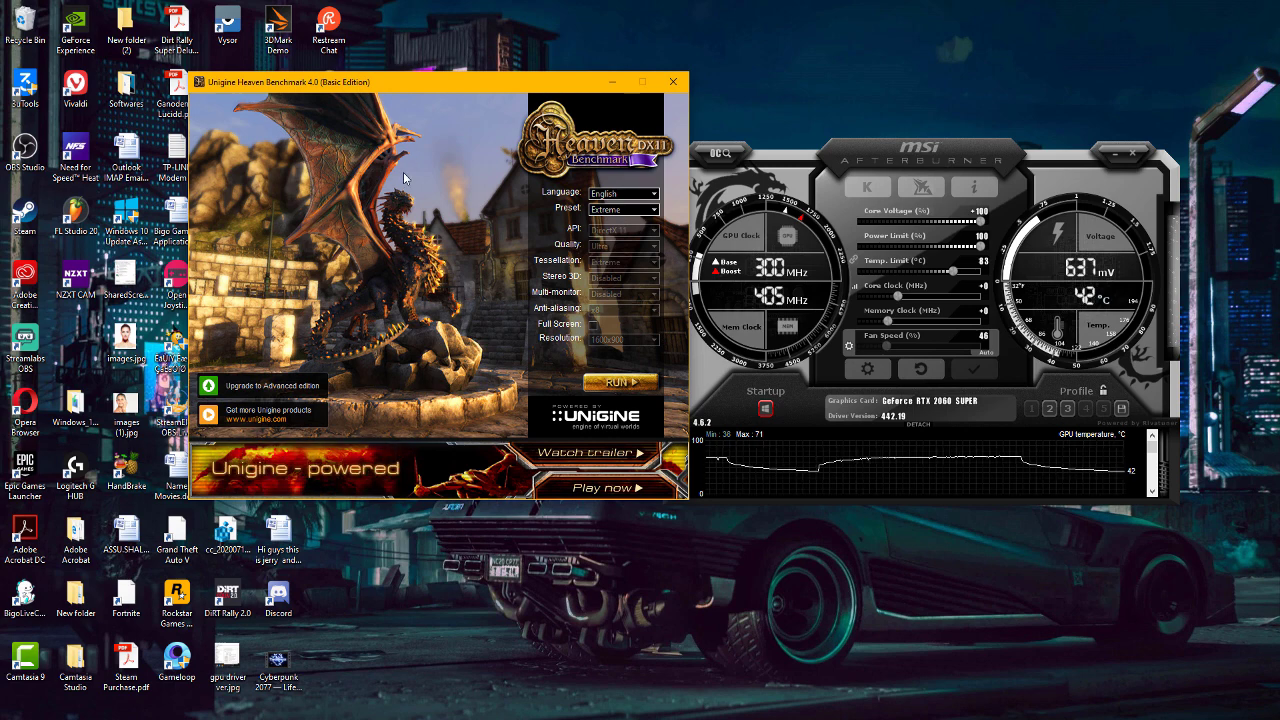
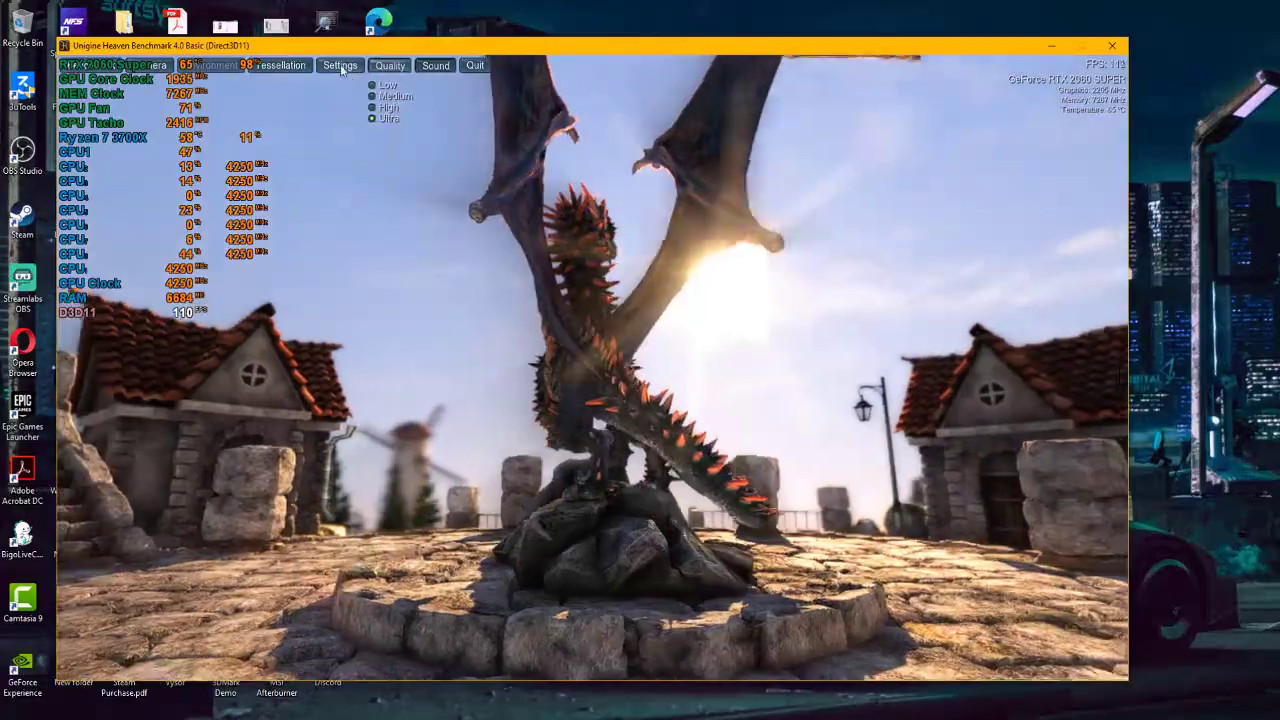
Set the running Heaven Benchmark to a 1920x1080 resolution and close its settings
{"action": "left_click", "coordinate": [340, 65]}
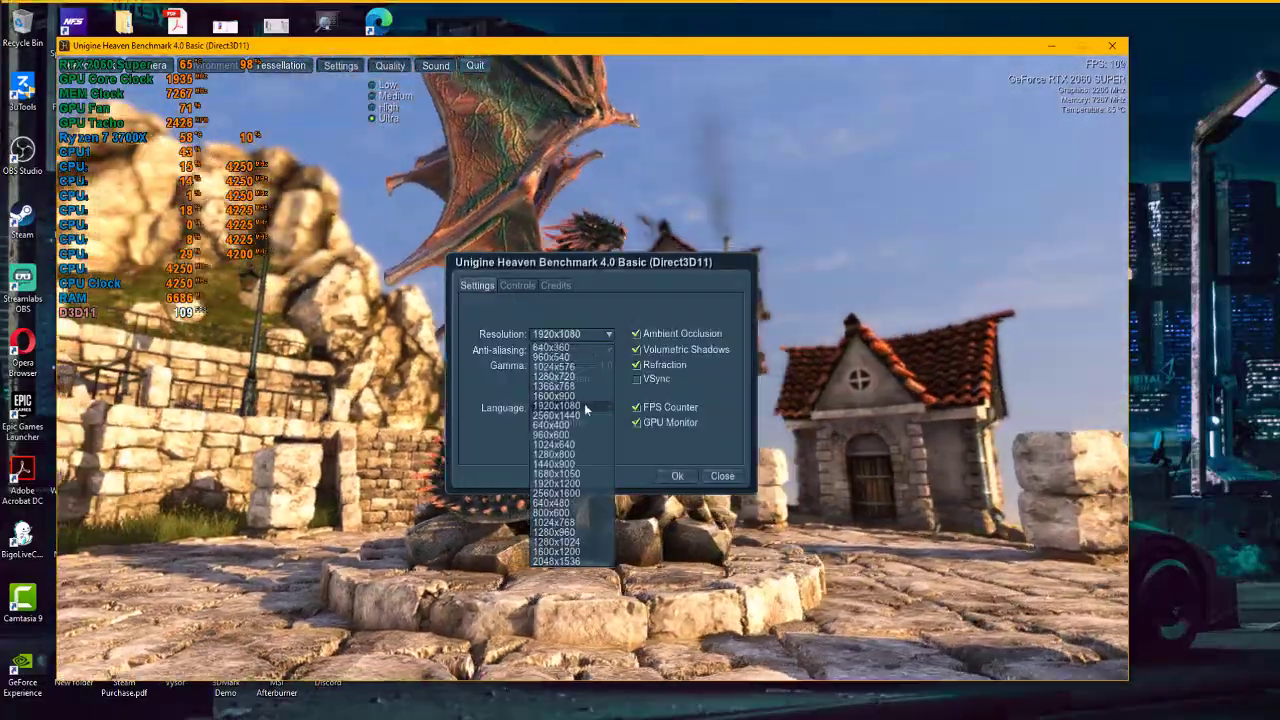
{"action": "left_click", "coordinate": [556, 406]}
{"action": "left_click", "coordinate": [677, 476]}
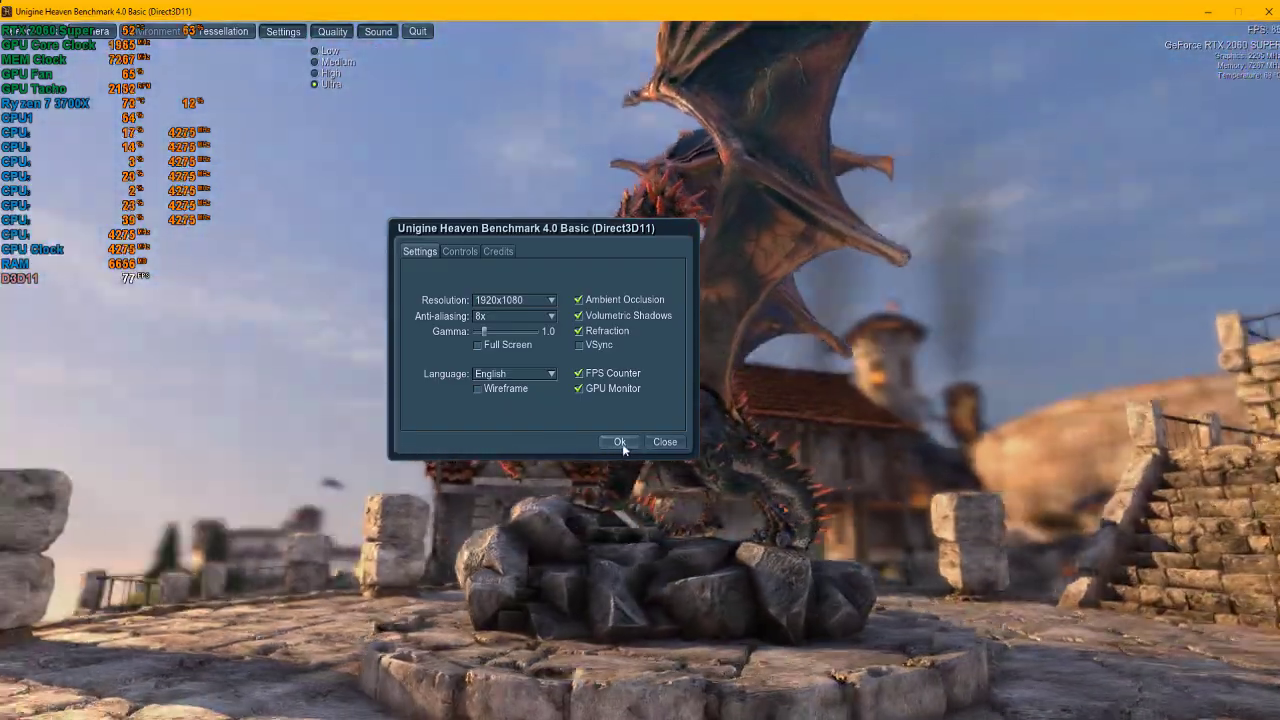
{"action": "left_click", "coordinate": [620, 442]}
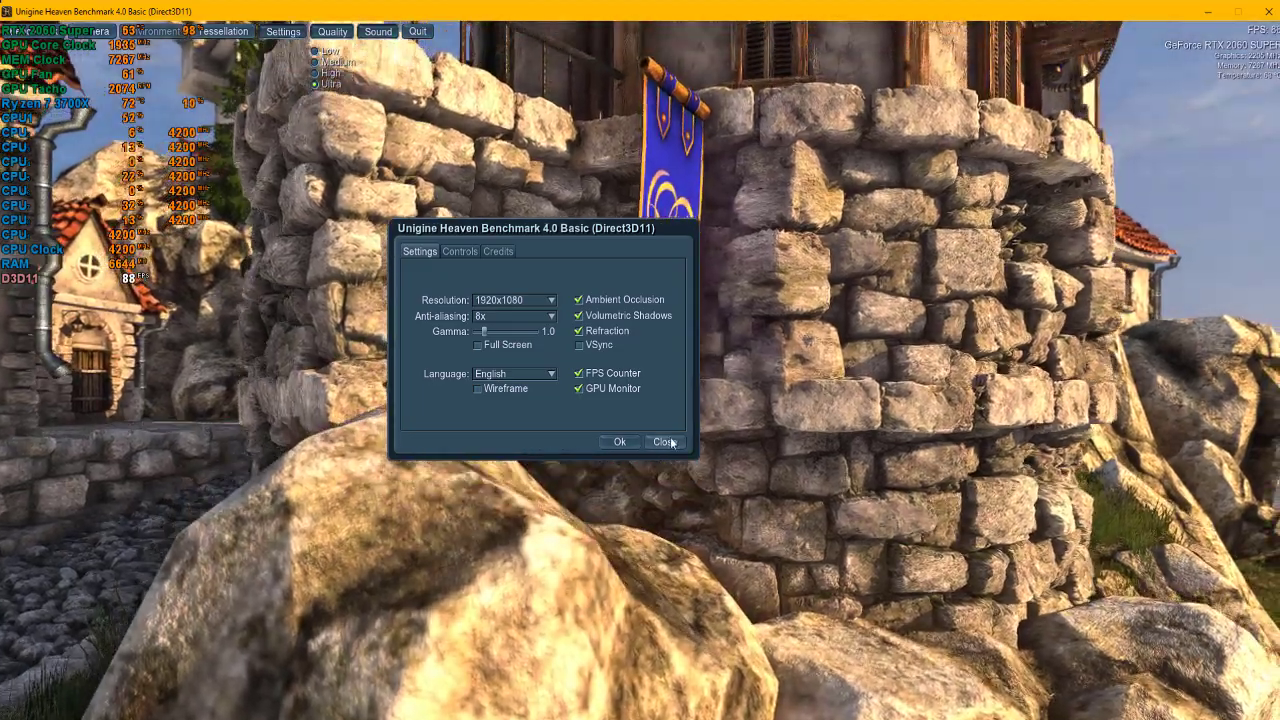
{"action": "left_click", "coordinate": [666, 442]}
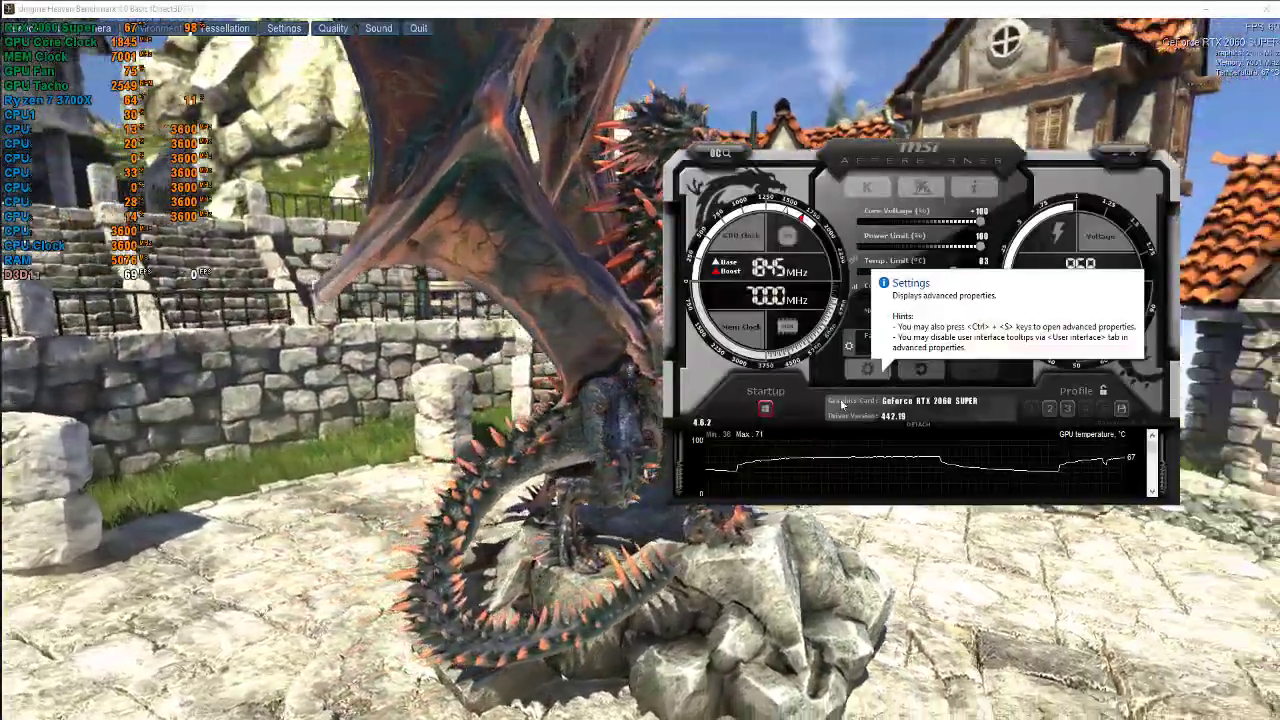
Examine the custom fan speed curve in the Afterburner properties and leave without making changes
{"action": "left_click", "coordinate": [878, 374]}
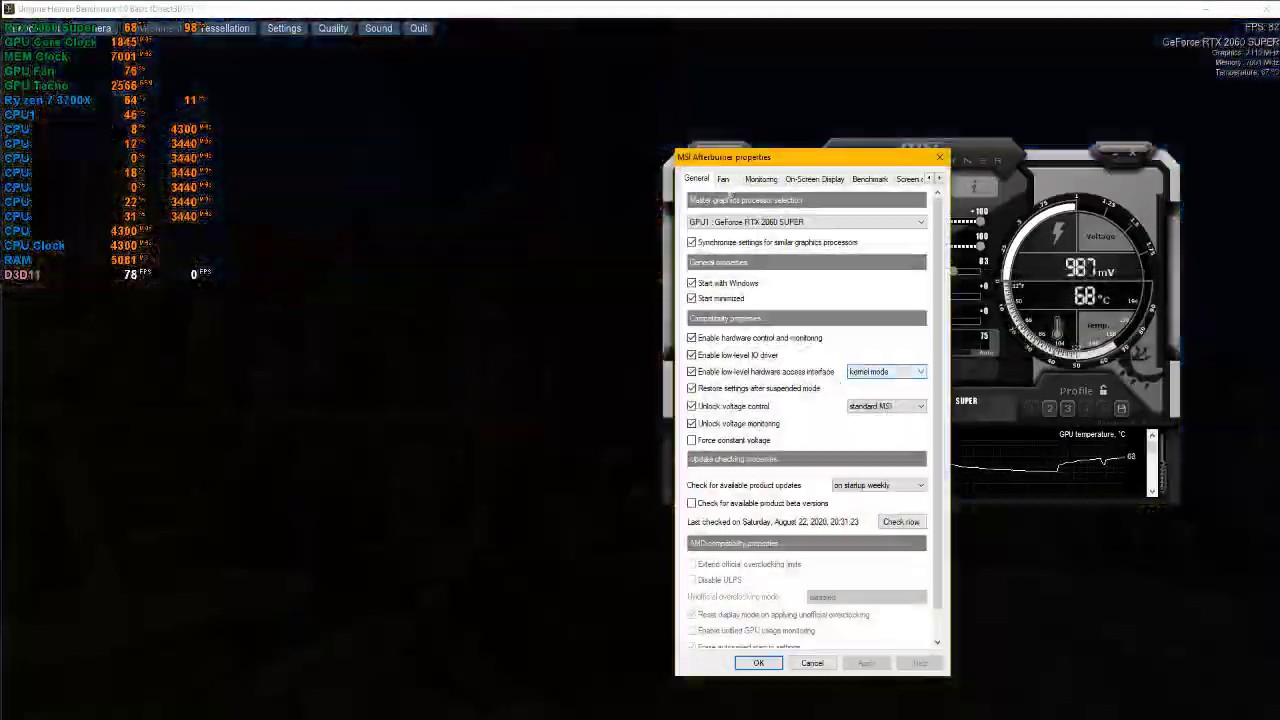
{"action": "left_click", "coordinate": [723, 178]}
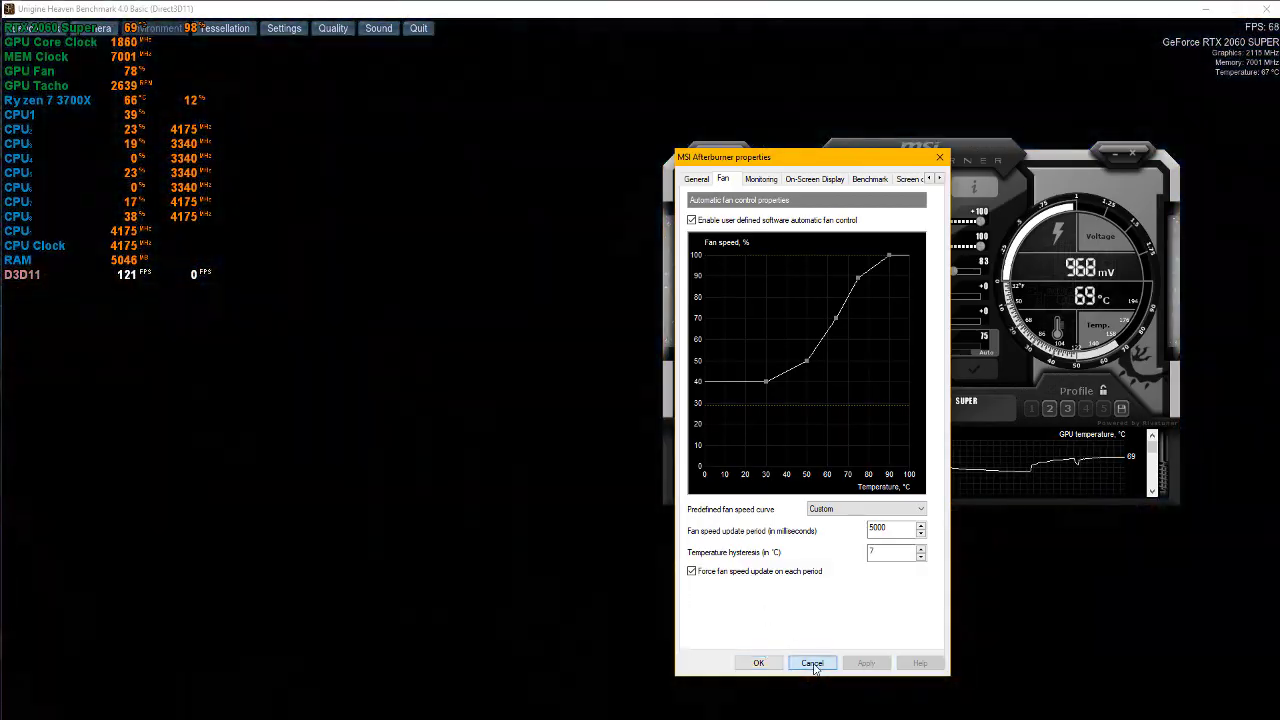
{"action": "left_click", "coordinate": [812, 663]}
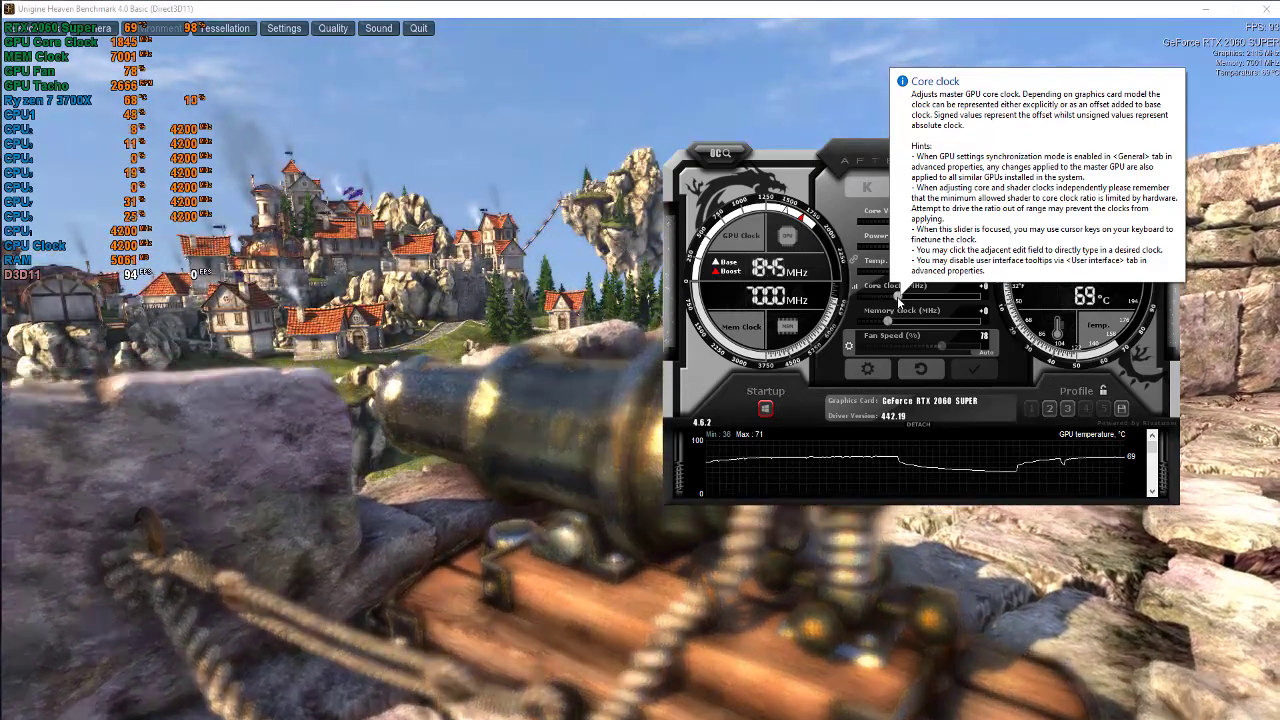
Raise the core clock offset to +33 MHz and then +98 MHz, applying each value while Heaven runs
{"action": "key", "text": "Left"}
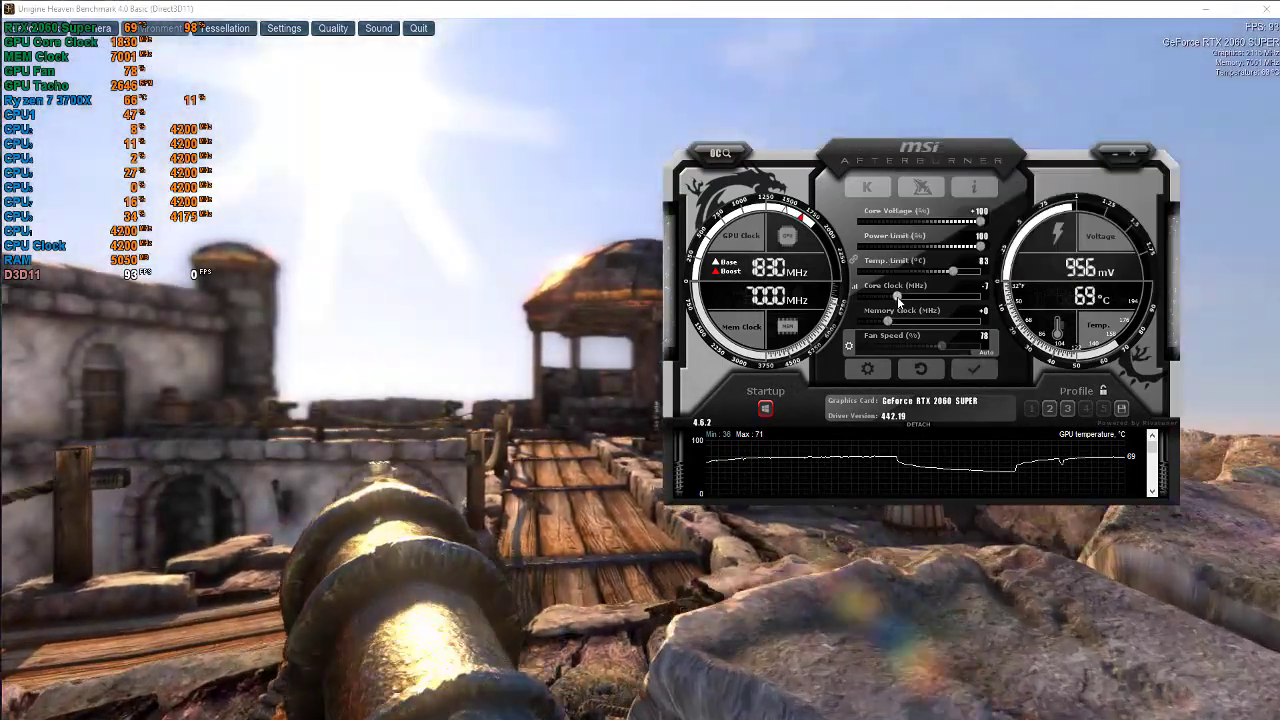
{"action": "left_click_drag", "start_coordinate": [897, 296], "coordinate": [901, 299]}
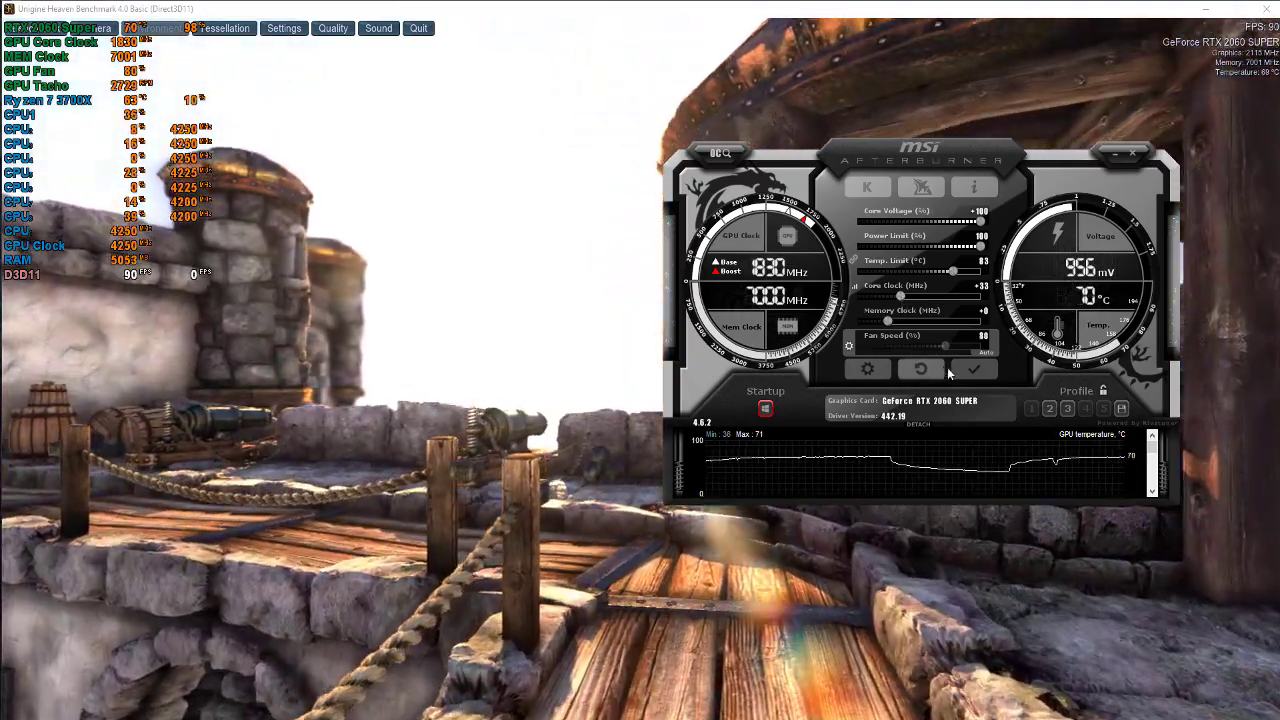
{"action": "left_click", "coordinate": [972, 369]}
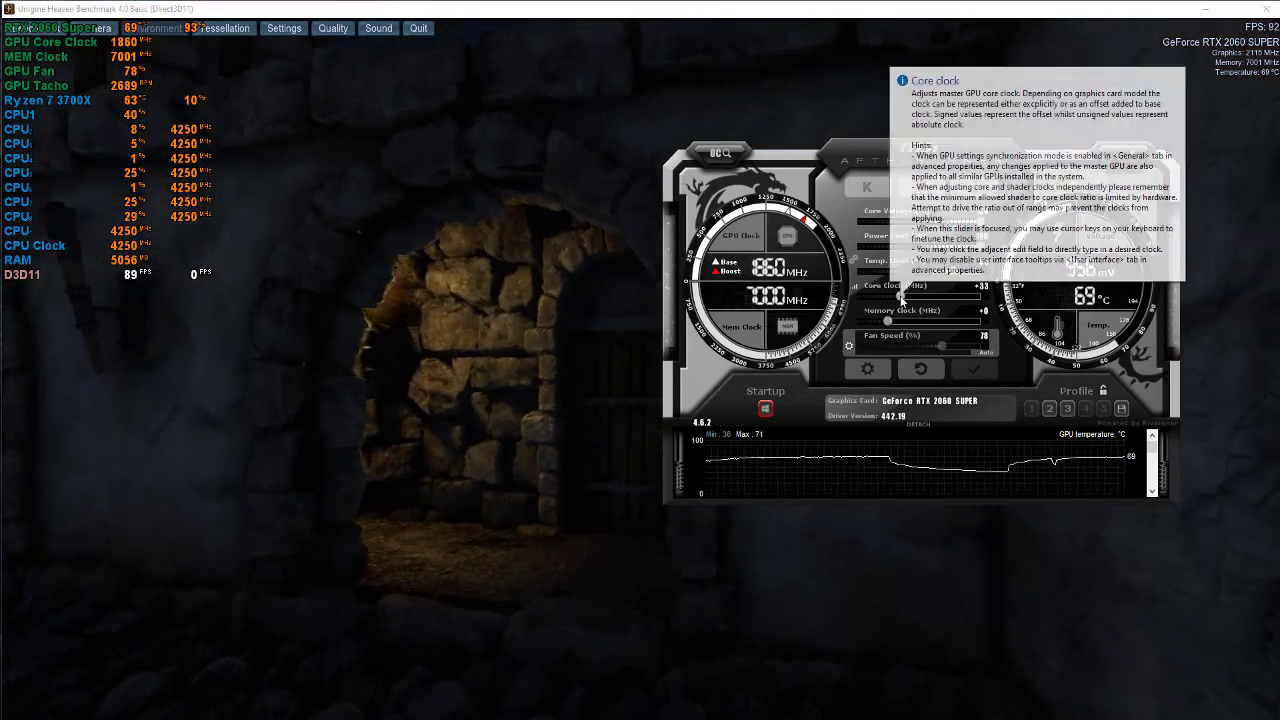
{"action": "left_click_drag", "start_coordinate": [902, 300], "coordinate": [907, 300]}
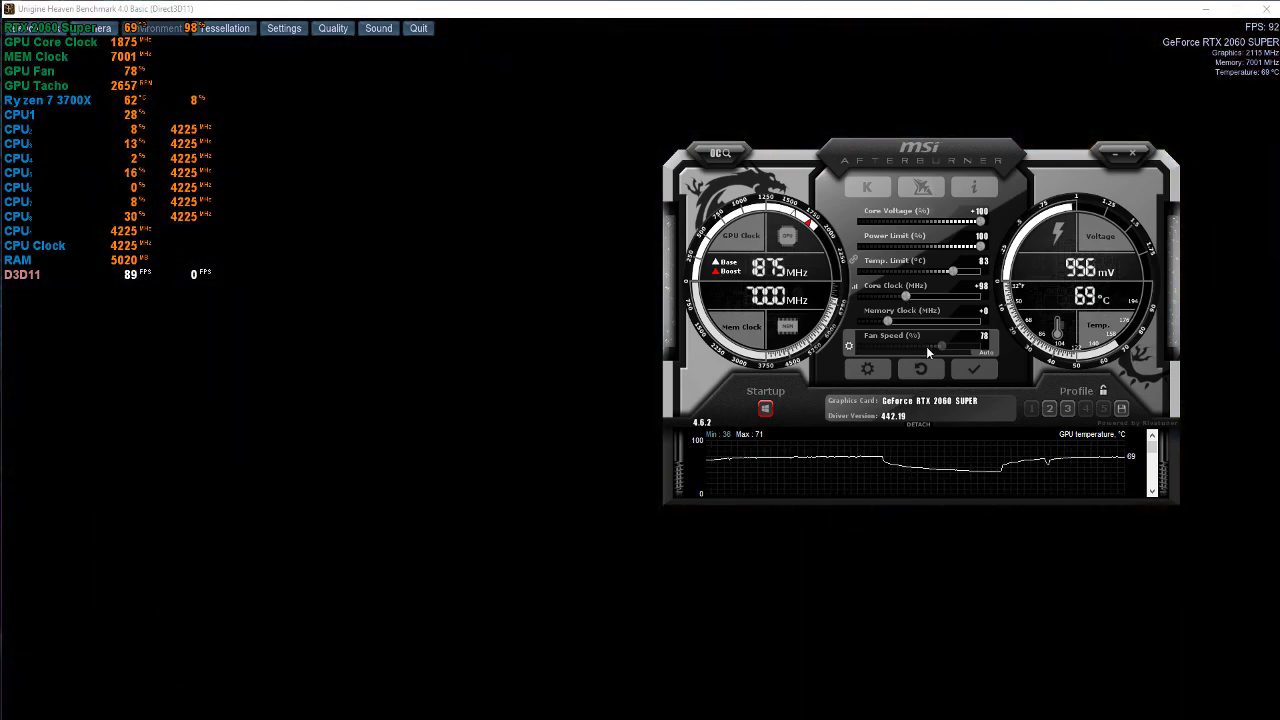
{"action": "left_click", "coordinate": [974, 368]}
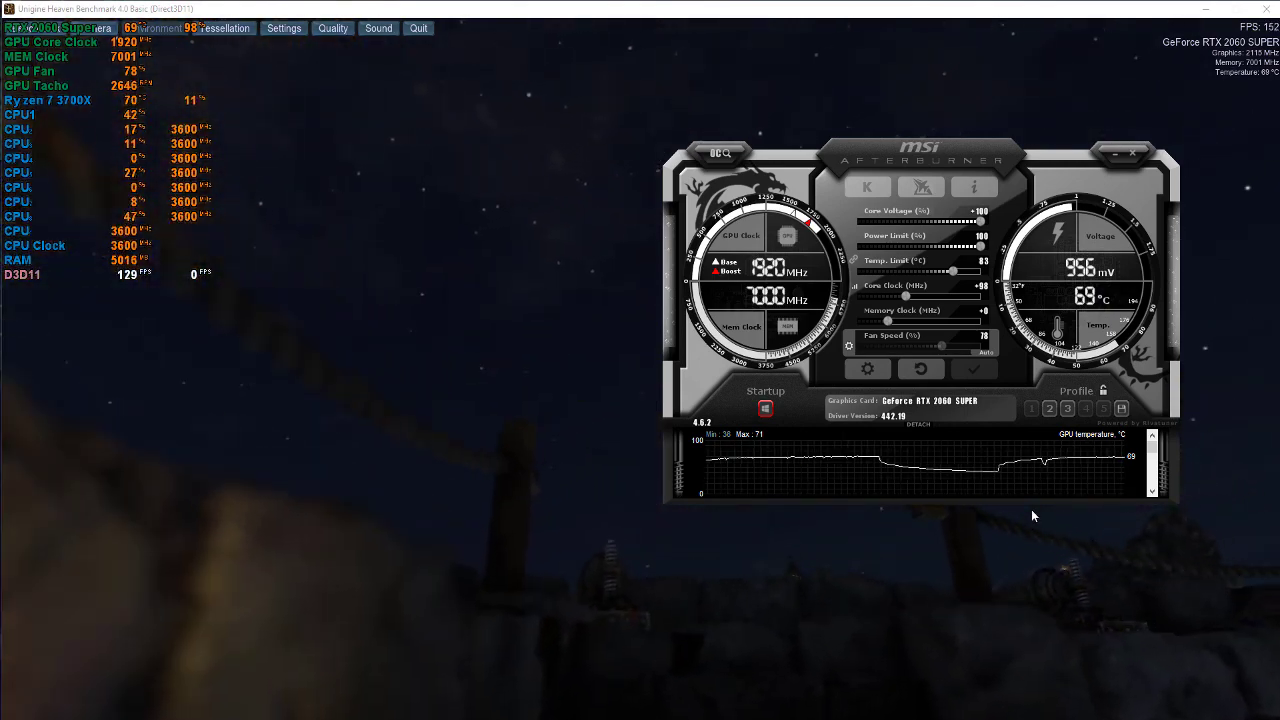
Raise the core clock offset to +147 MHz and apply it
{"action": "left_click", "coordinate": [907, 296]}
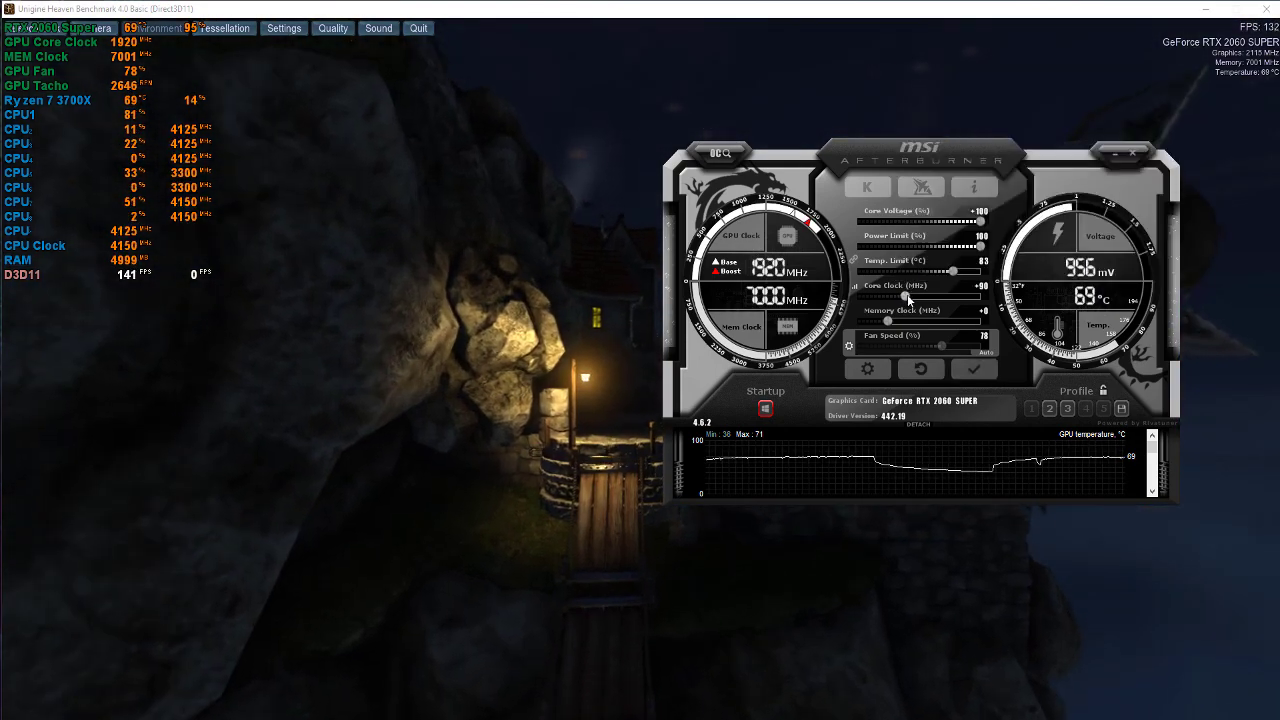
{"action": "scroll", "coordinate": [910, 296], "scroll_direction": "up", "scroll_amount": 17}
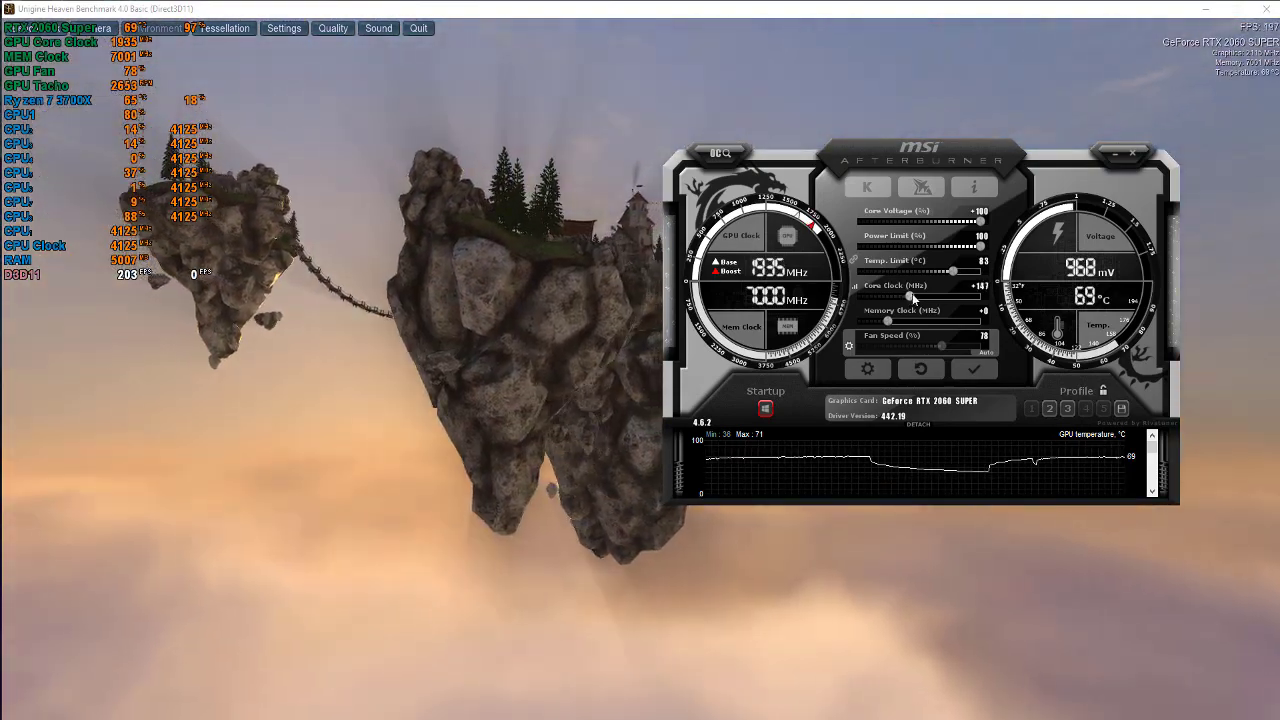
{"action": "left_click_drag", "start_coordinate": [912, 293], "coordinate": [913, 293]}
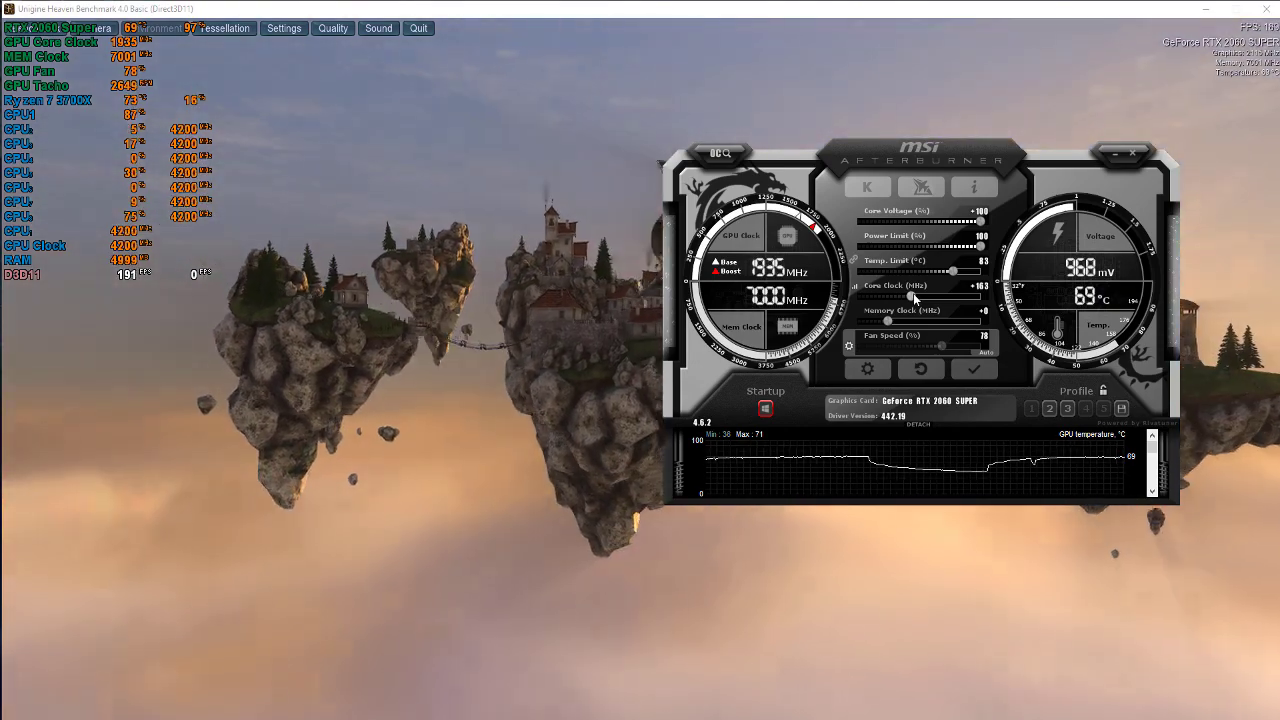
{"action": "left_click_drag", "start_coordinate": [913, 293], "coordinate": [912, 293]}
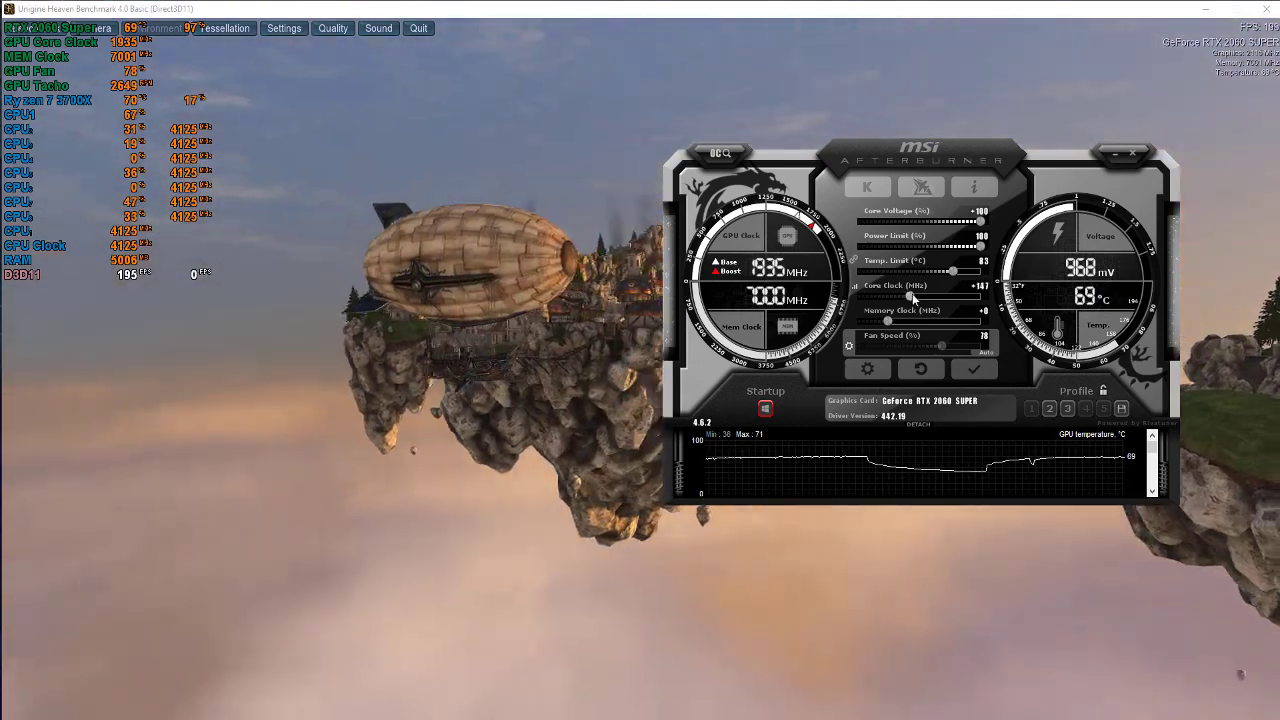
{"action": "left_click", "coordinate": [965, 369]}
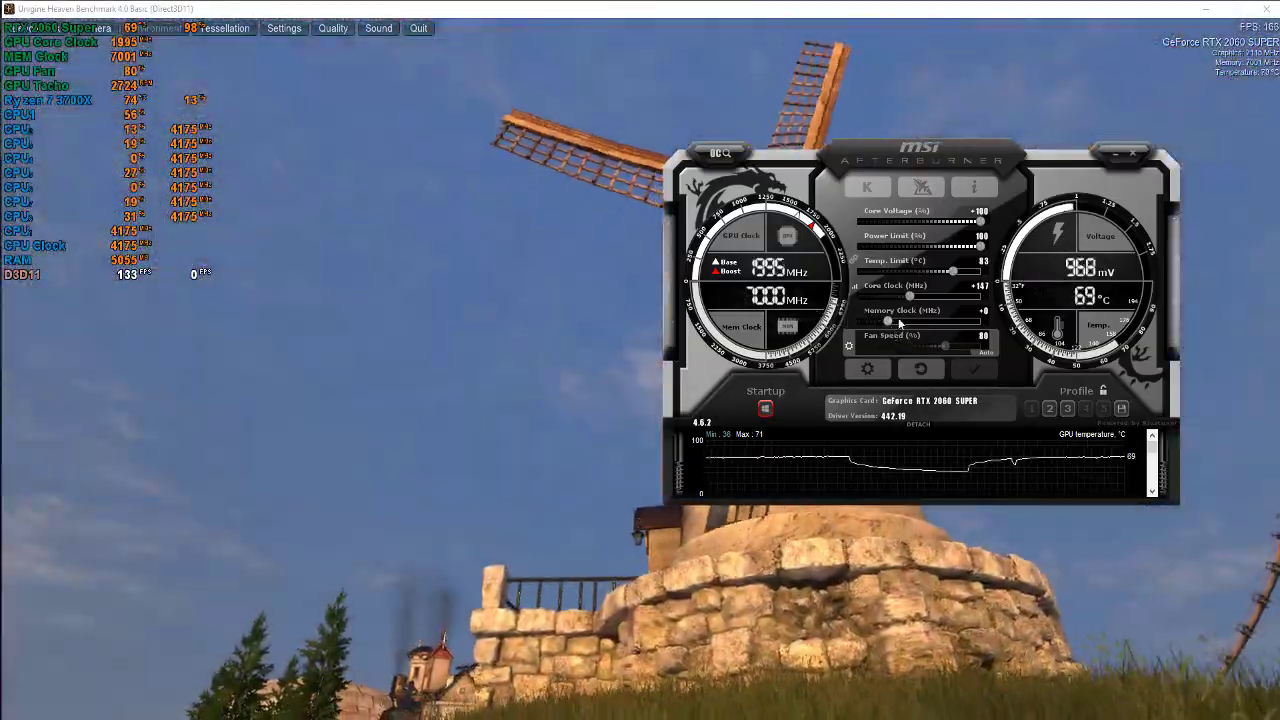
Raise the memory clock offset to +309 MHz and then +407 MHz, applying each value while Heaven runs
{"action": "mouse_move", "coordinate": [898, 322]}
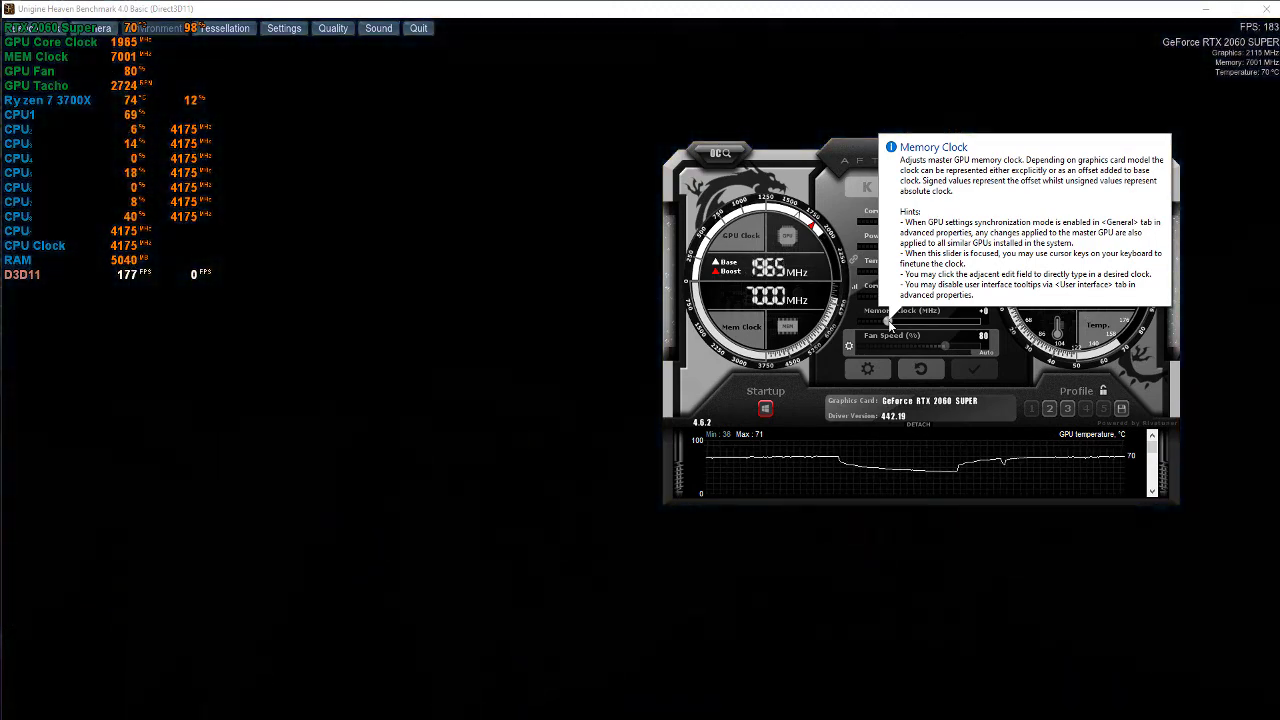
{"action": "left_click_drag", "start_coordinate": [889, 320], "coordinate": [906, 323]}
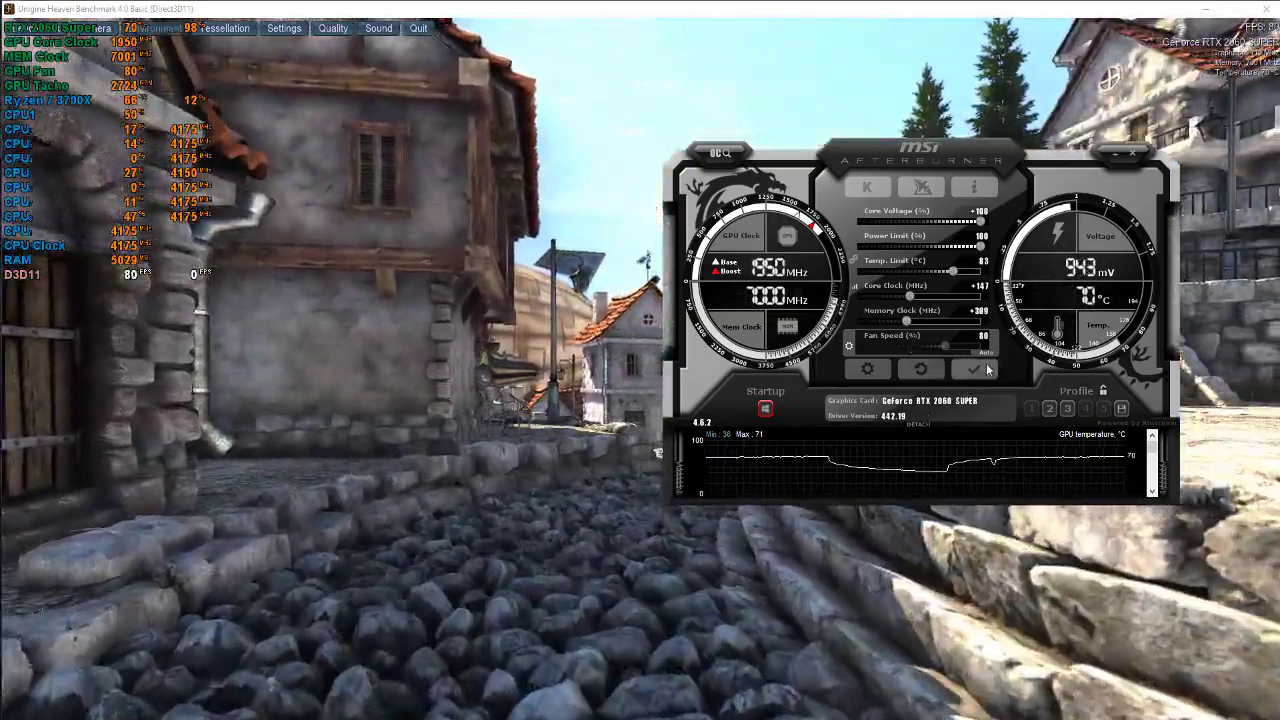
{"action": "left_click", "coordinate": [978, 372]}
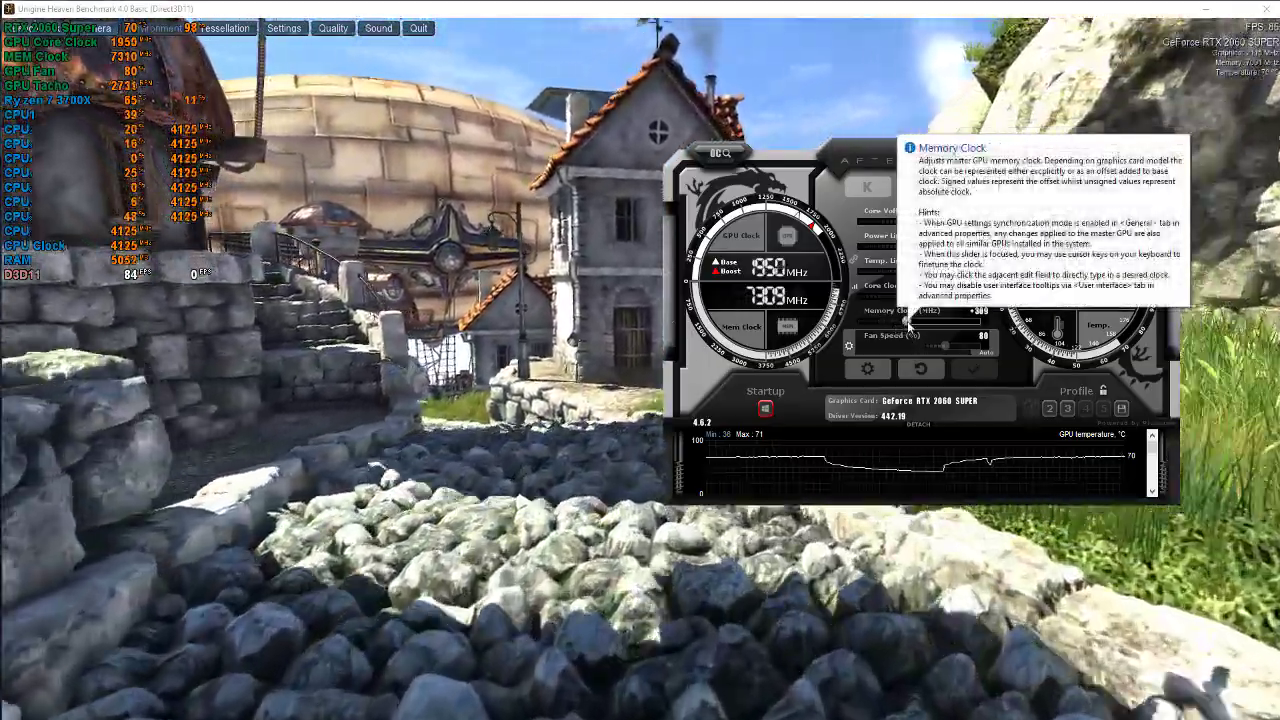
{"action": "left_click_drag", "start_coordinate": [908, 324], "coordinate": [914, 327]}
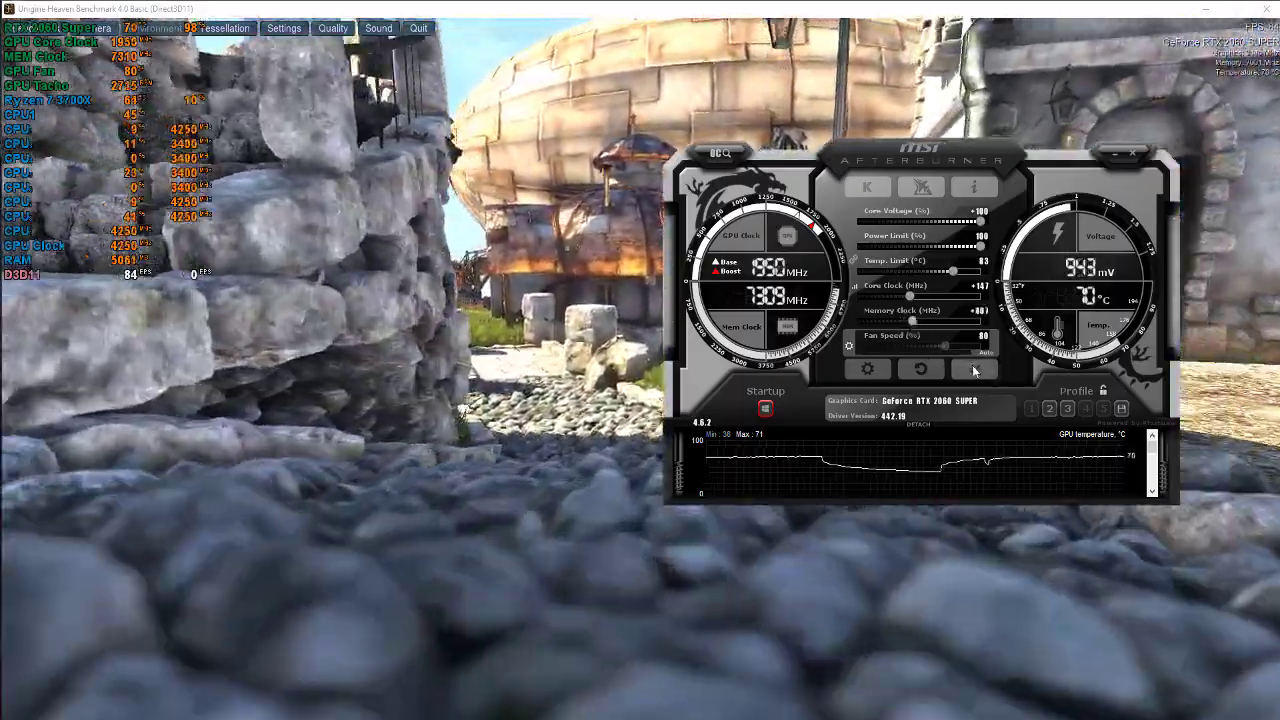
{"action": "left_click", "coordinate": [974, 370]}
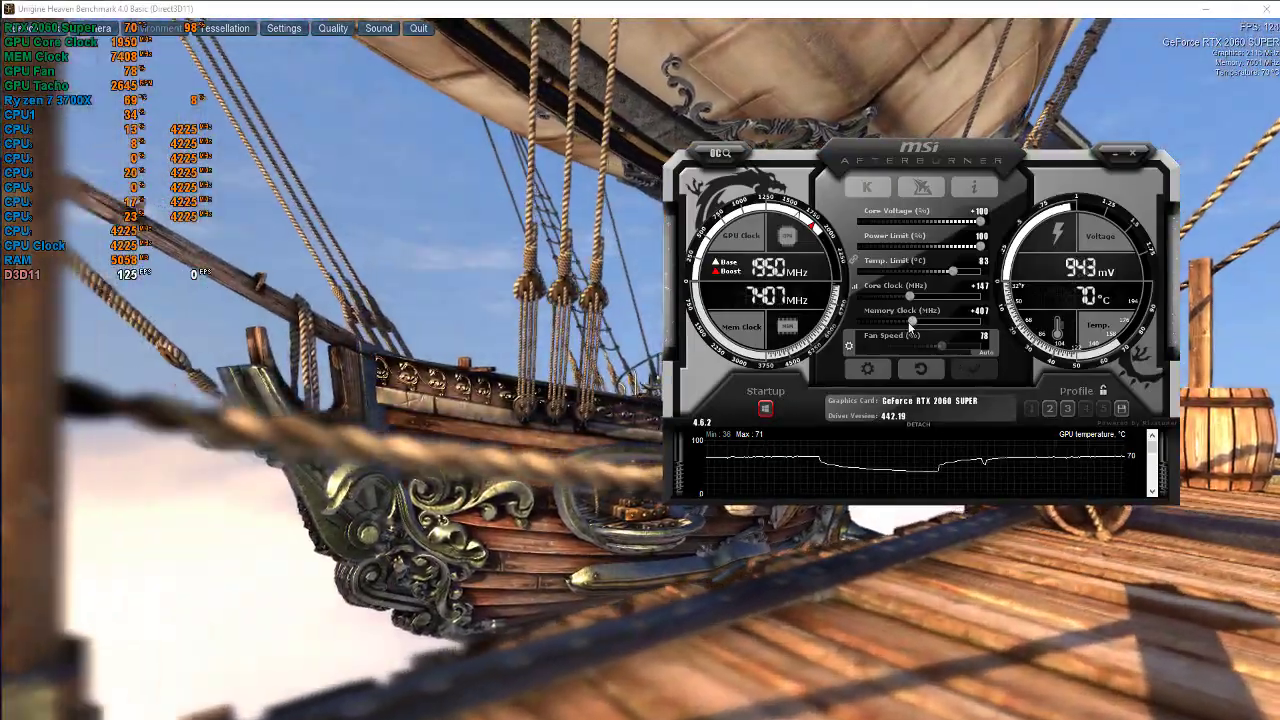
Raise the memory clock offset further to +536 MHz and then +753 MHz, applying each value
{"action": "left_click_drag", "start_coordinate": [912, 321], "coordinate": [921, 323]}
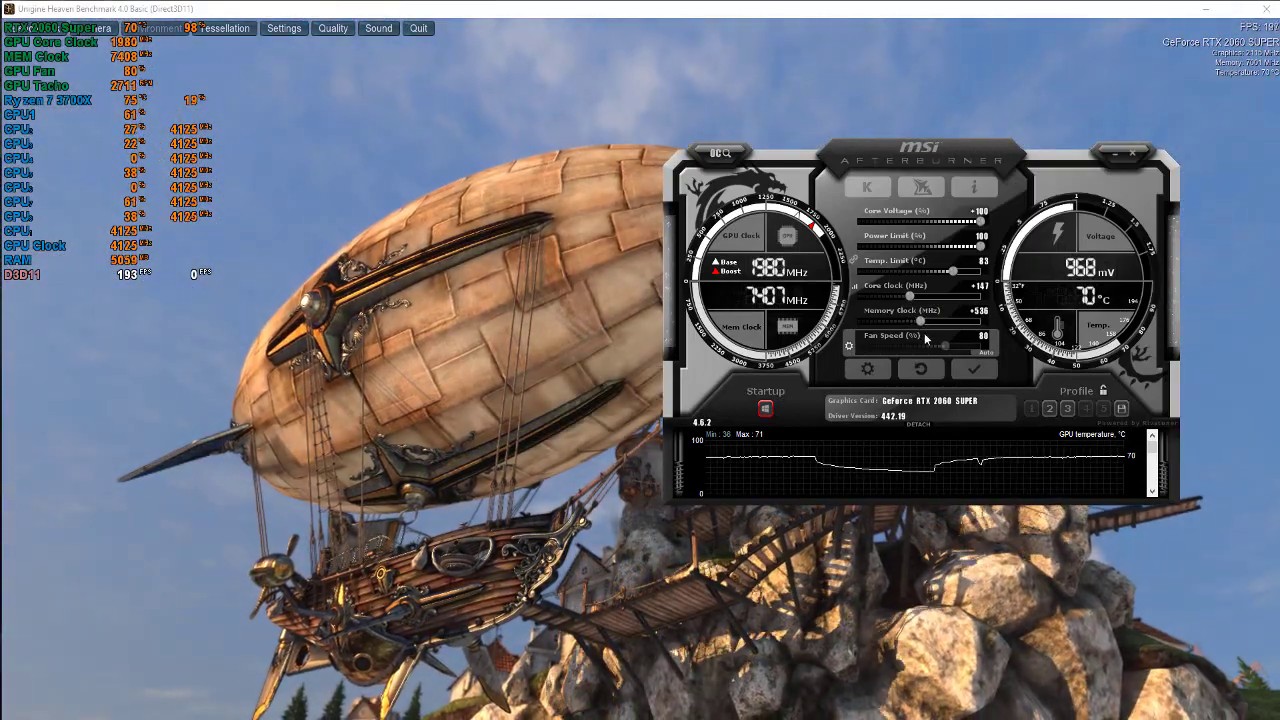
{"action": "left_click", "coordinate": [975, 369]}
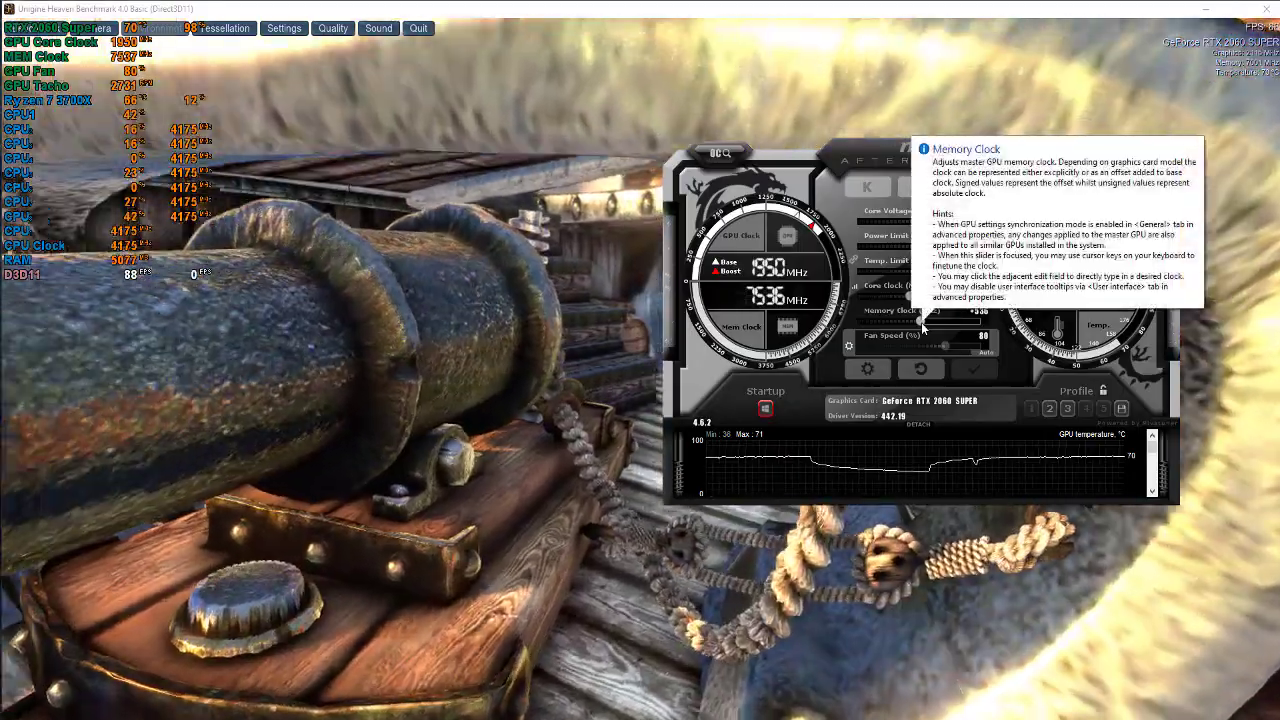
{"action": "left_click", "coordinate": [921, 322]}
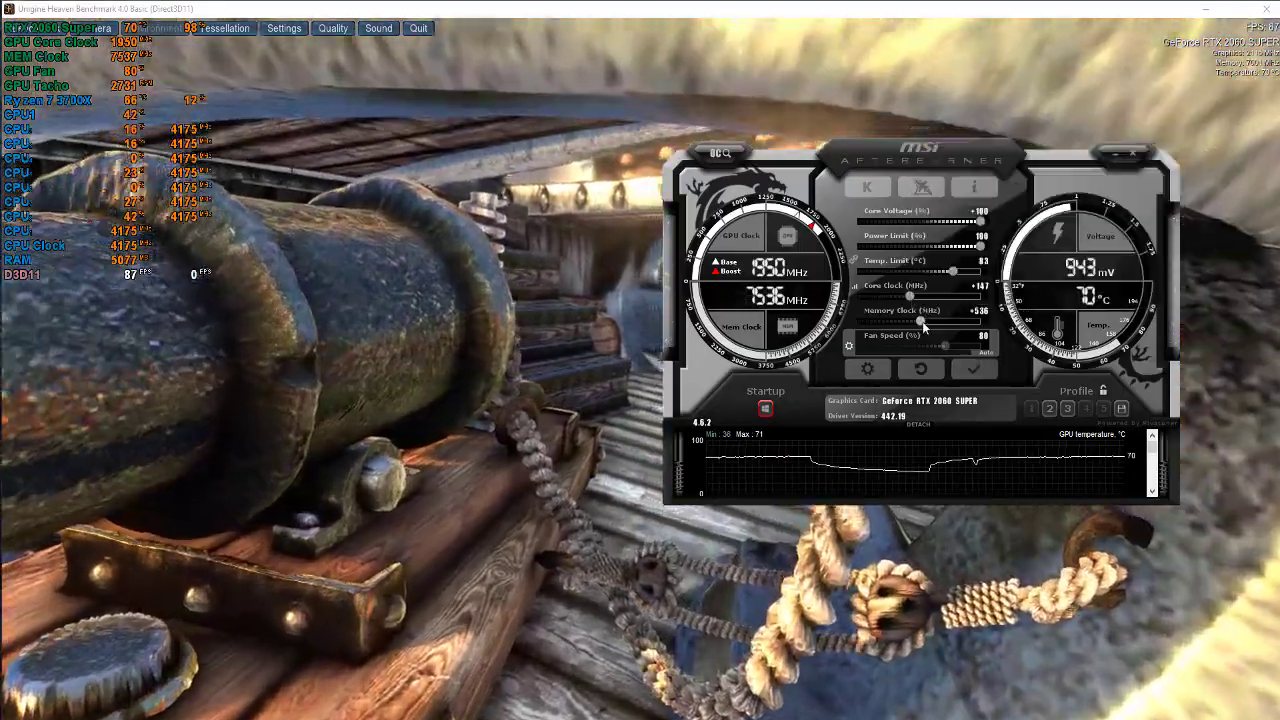
{"action": "left_click_drag", "start_coordinate": [923, 321], "coordinate": [935, 323]}
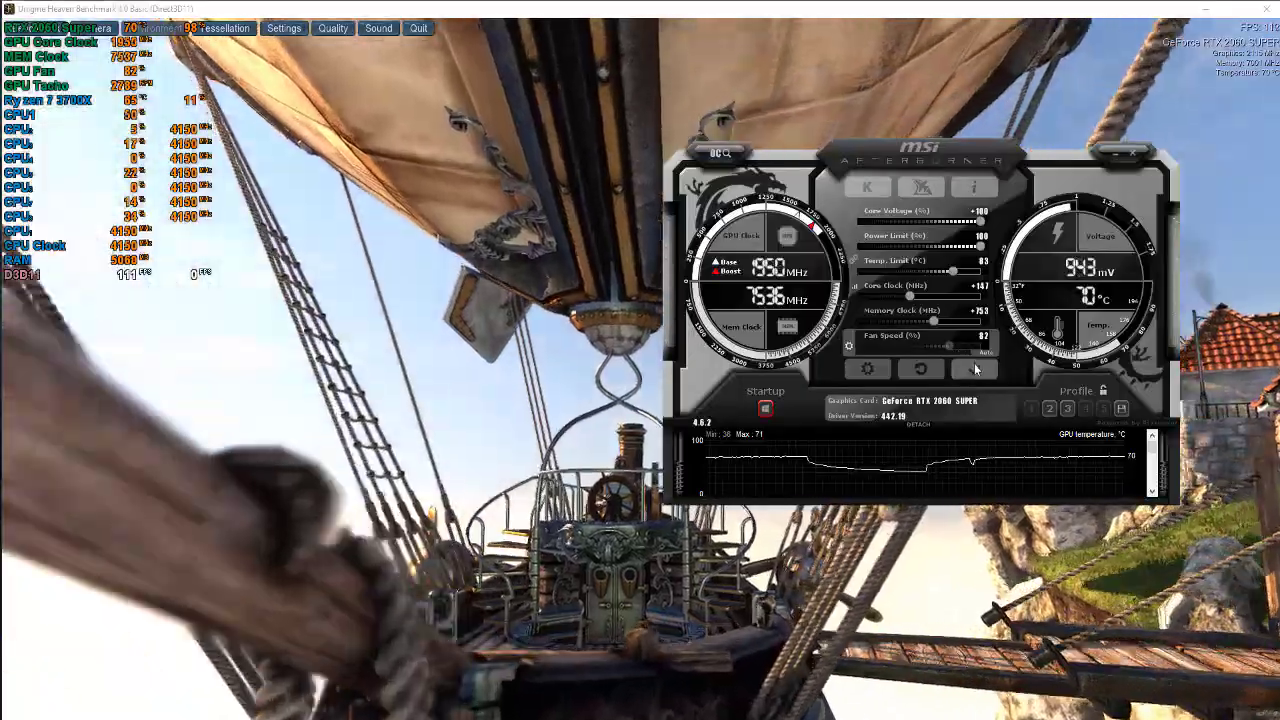
{"action": "left_click", "coordinate": [976, 368]}
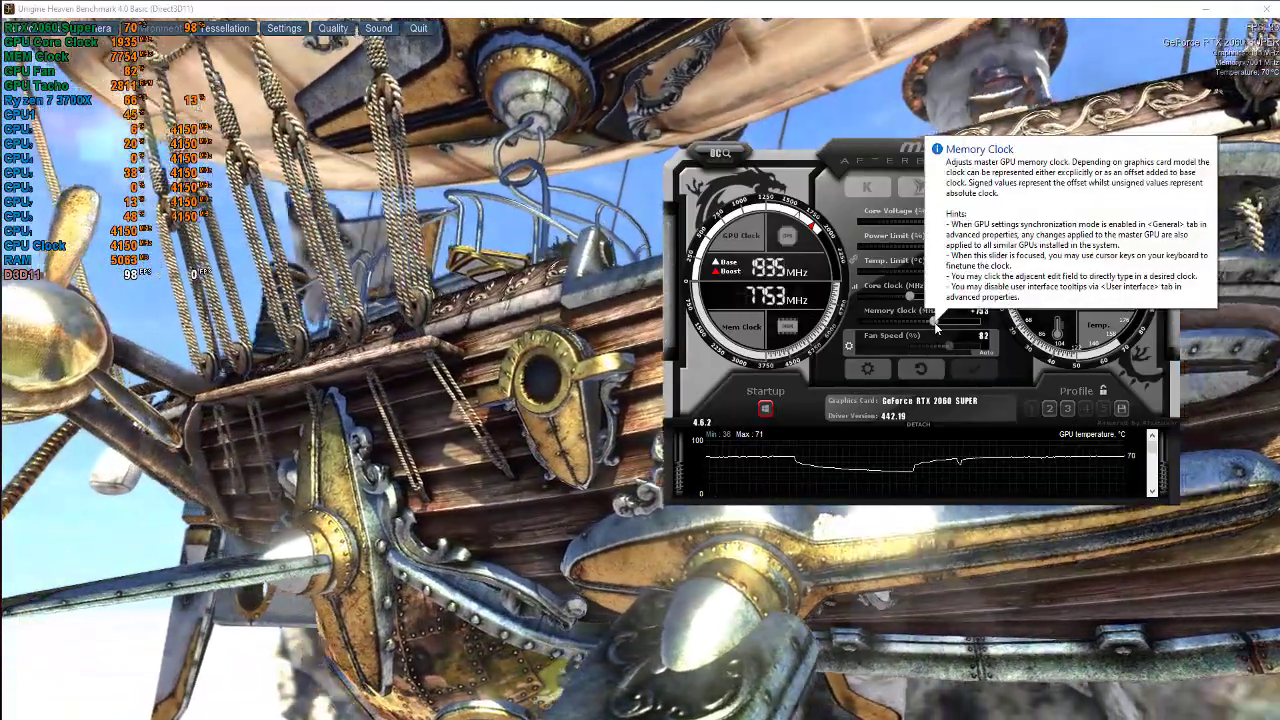
Raise the memory clock offset to +861 MHz and then +969 MHz, applying both values
{"action": "left_click", "coordinate": [934, 322]}
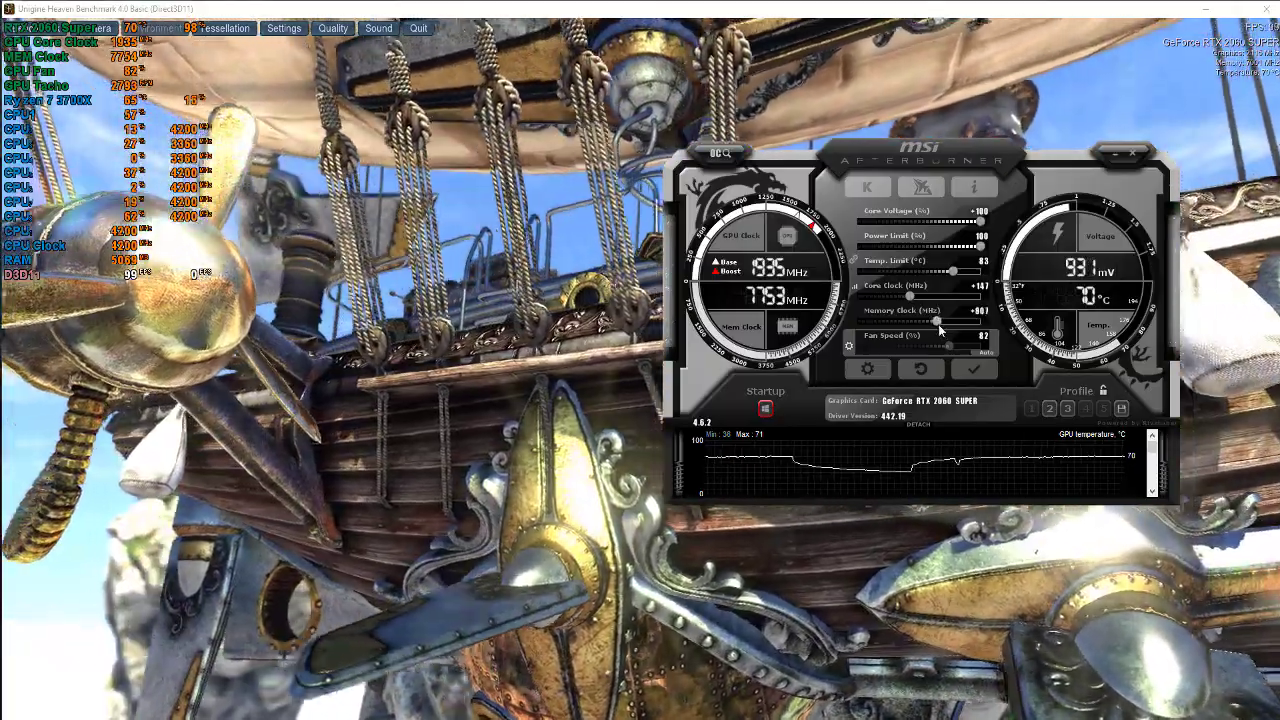
{"action": "left_click_drag", "start_coordinate": [938, 324], "coordinate": [940, 325]}
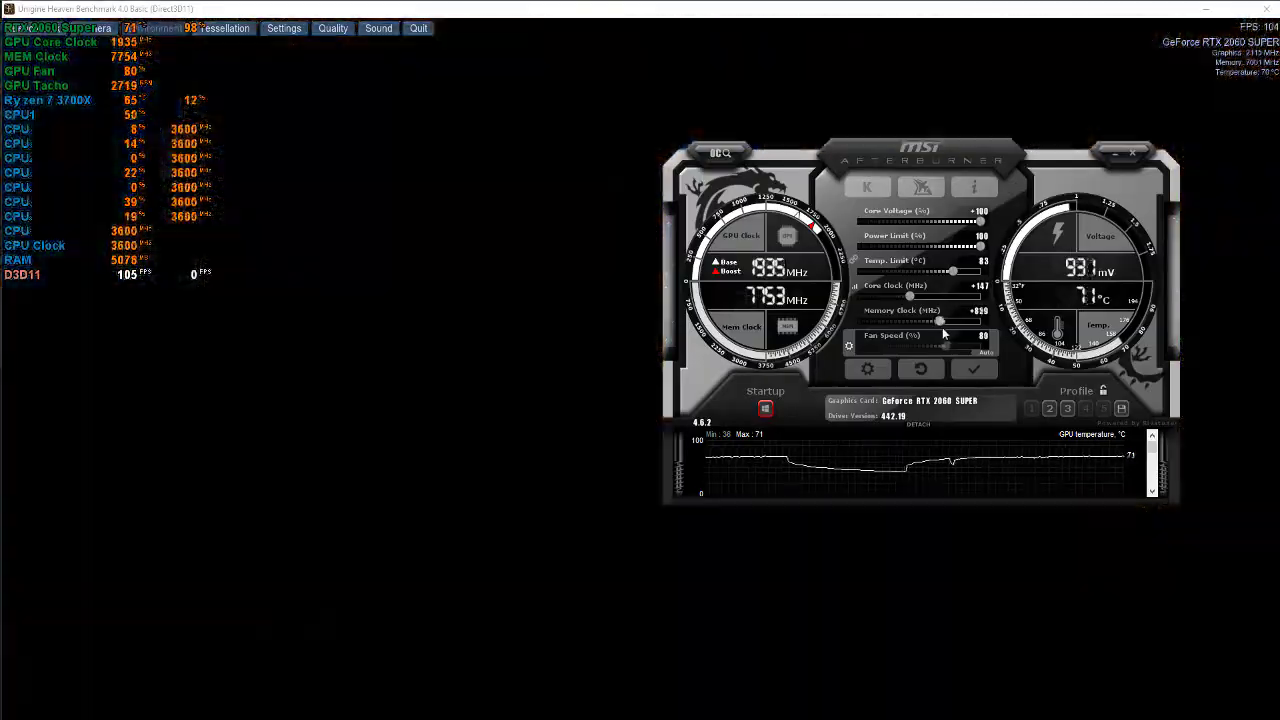
{"action": "left_click_drag", "start_coordinate": [942, 327], "coordinate": [944, 327]}
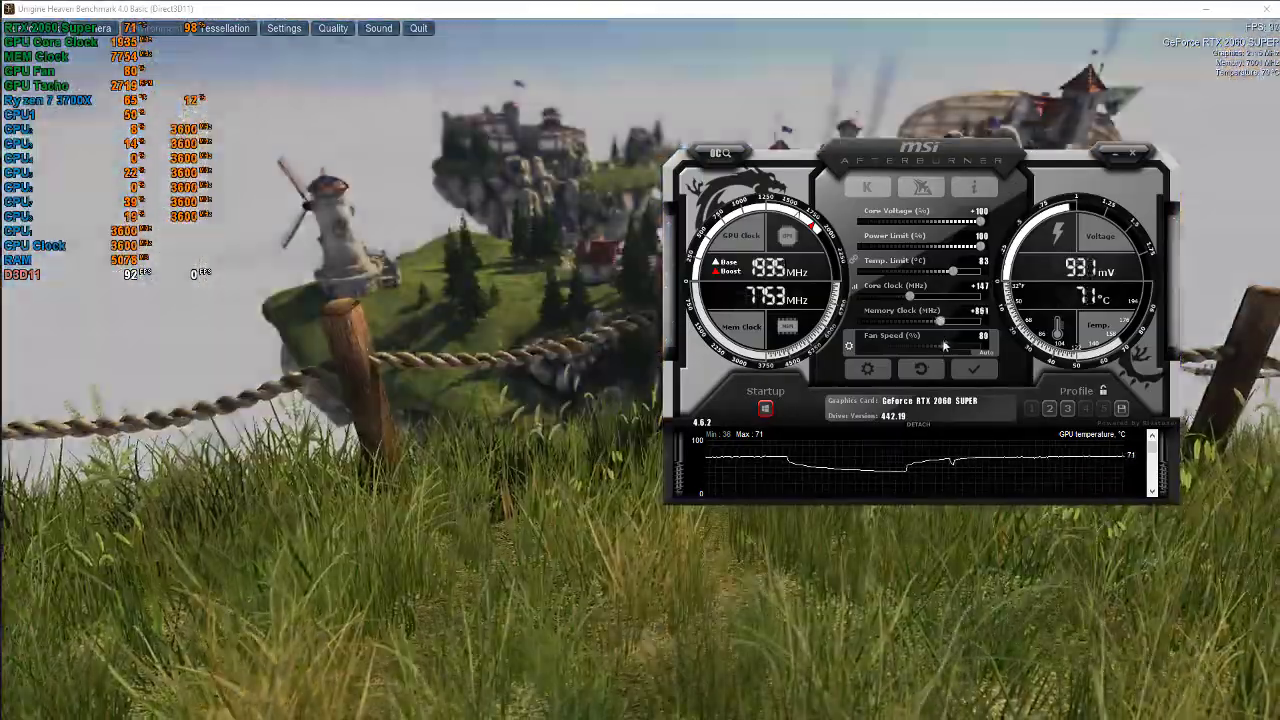
{"action": "left_click", "coordinate": [967, 371]}
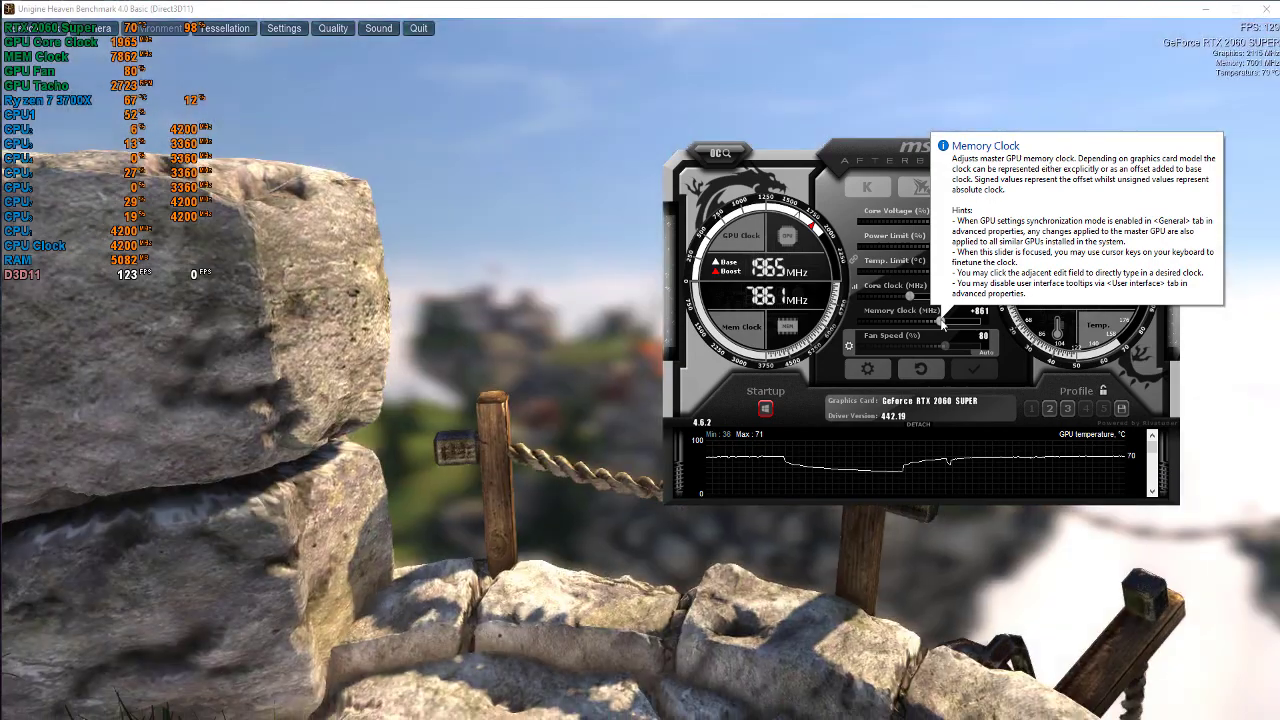
{"action": "left_click_drag", "start_coordinate": [941, 322], "coordinate": [950, 329]}
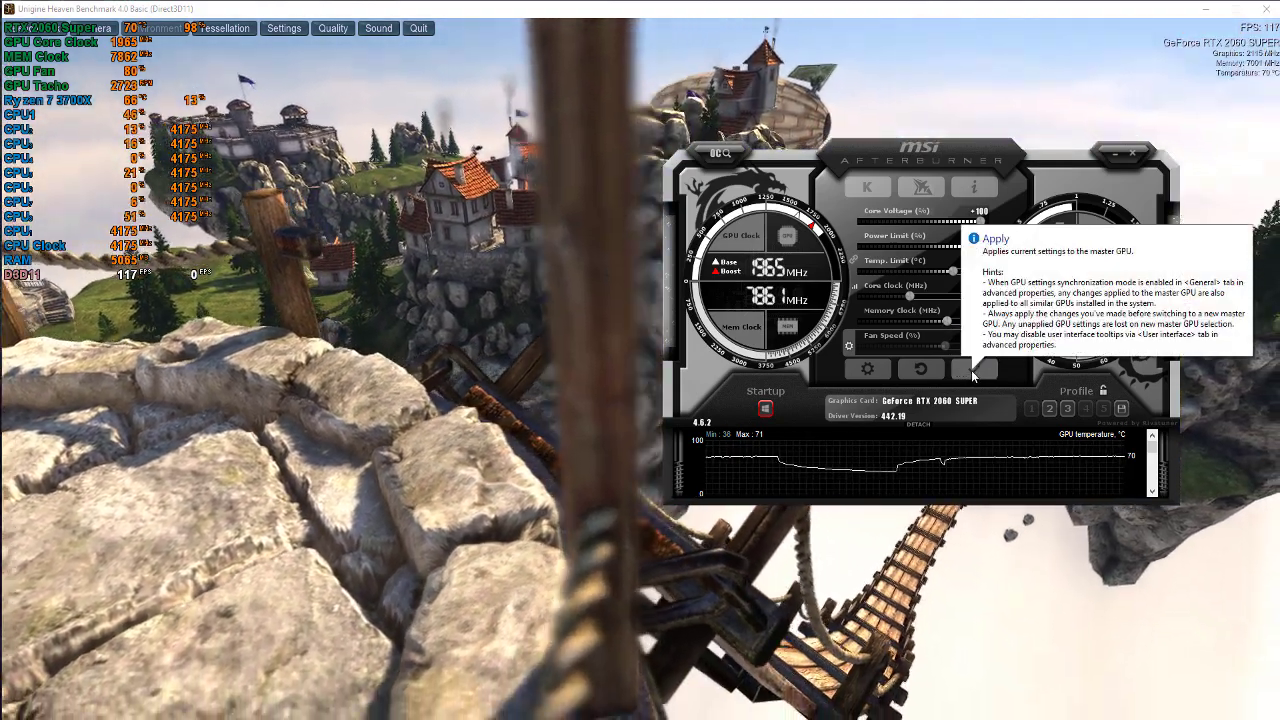
{"action": "left_click", "coordinate": [971, 373]}
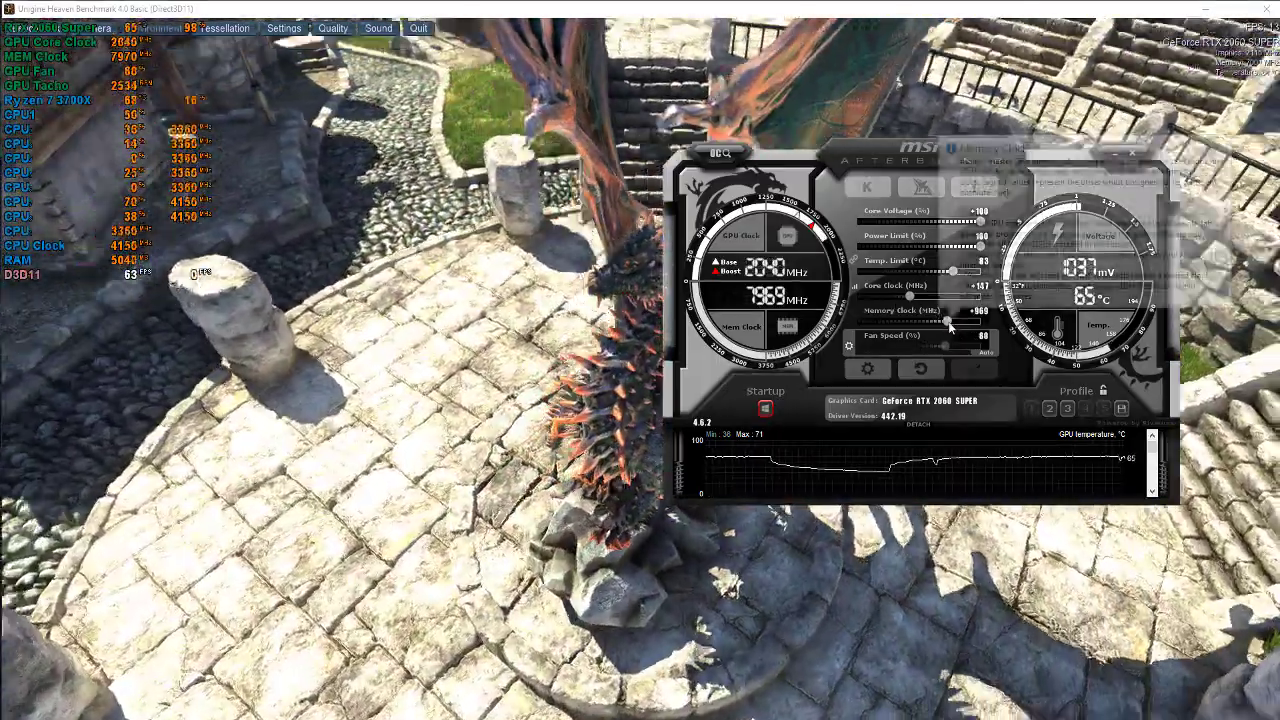
Lower the memory clock offset to +958 MHz and close the running Heaven Benchmark window
{"action": "mouse_move", "coordinate": [948, 321]}
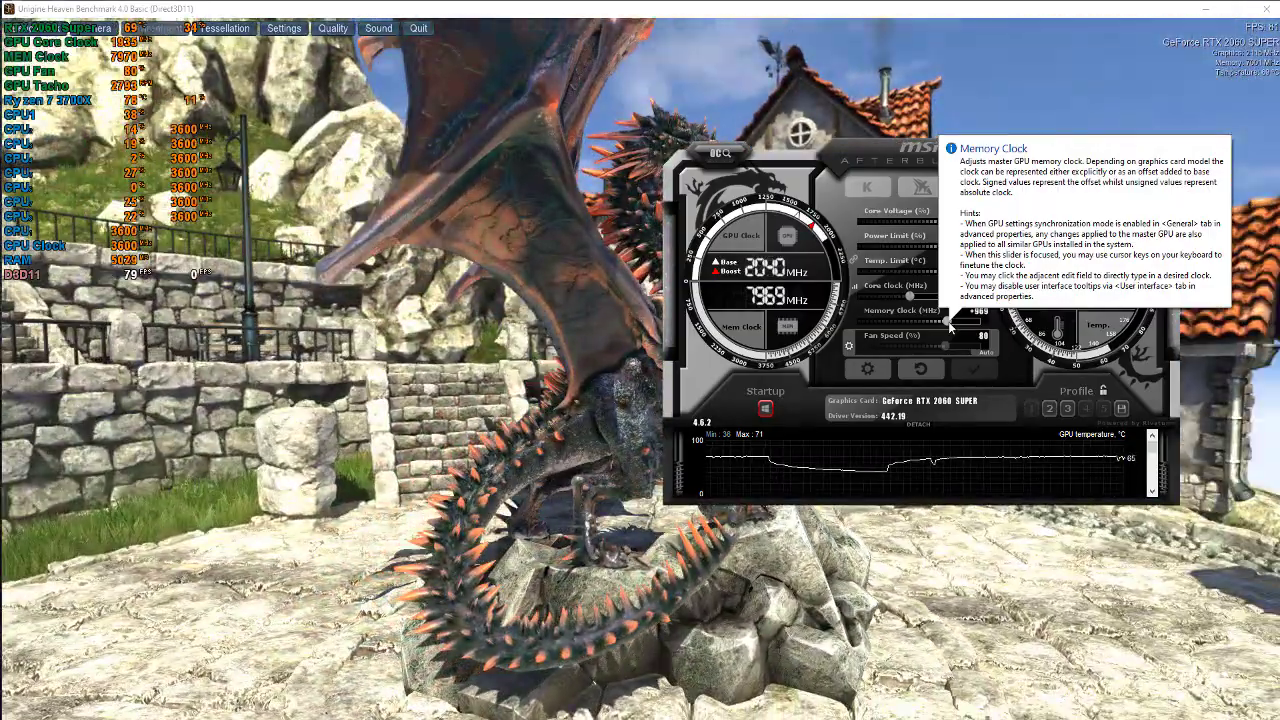
{"action": "left_click_drag", "start_coordinate": [950, 324], "coordinate": [949, 325]}
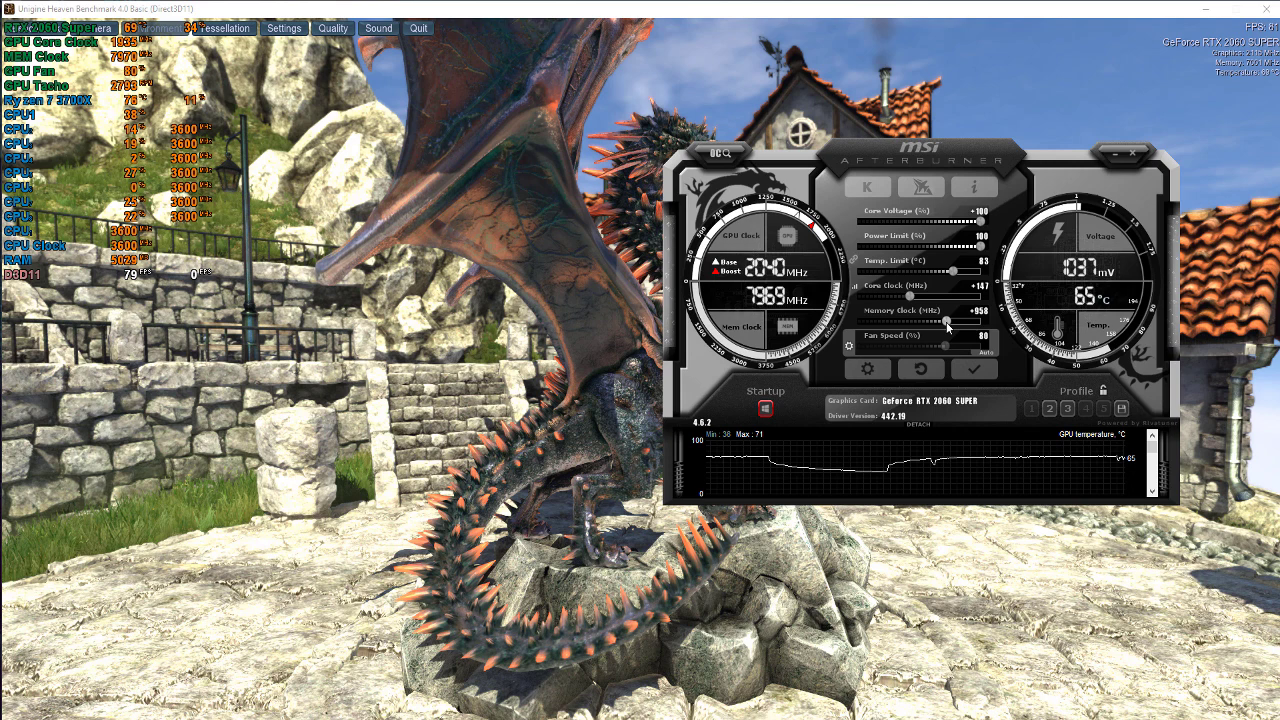
{"action": "key", "text": "Return"}
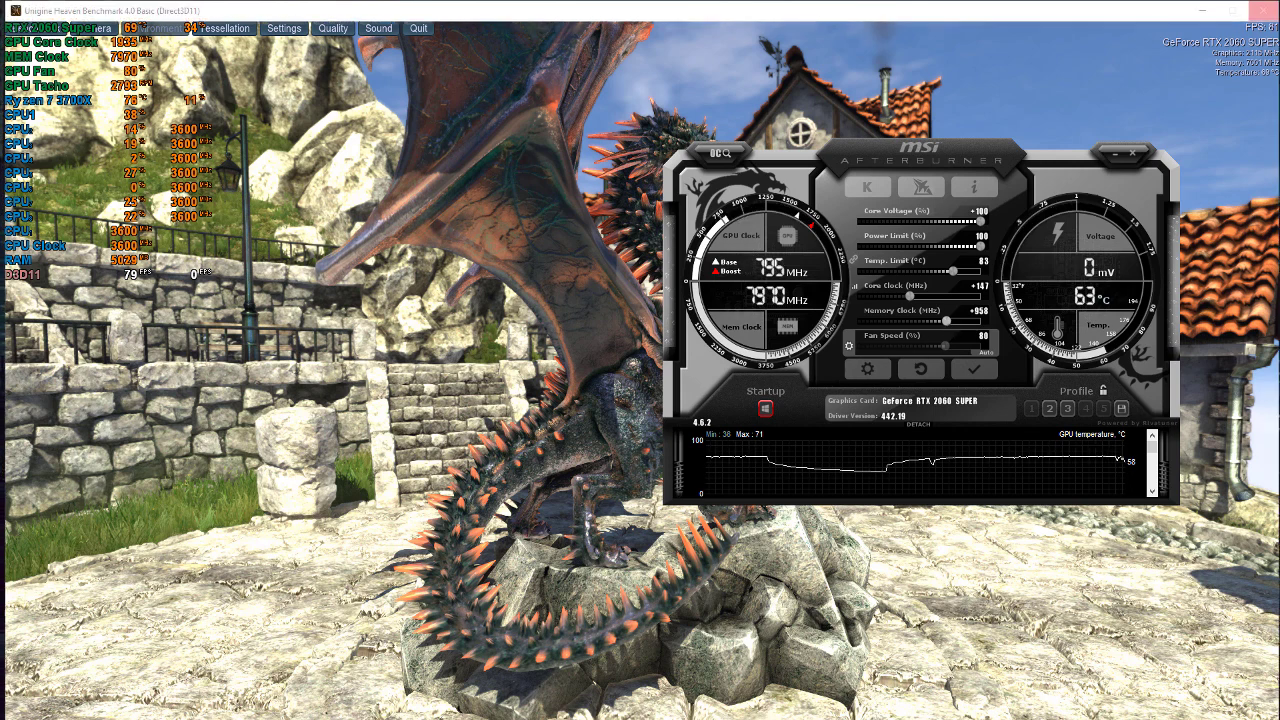
{"action": "key", "text": "alt+Tab"}
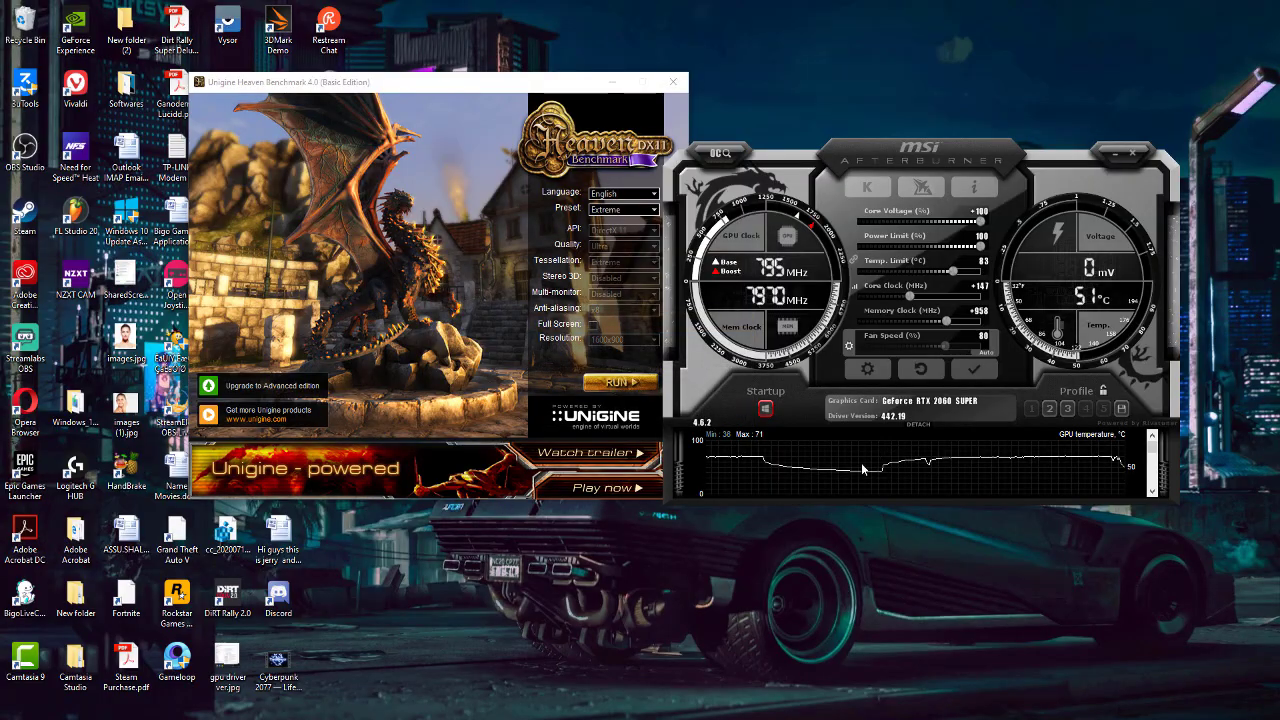
{"action": "key", "text": "alt+Tab"}
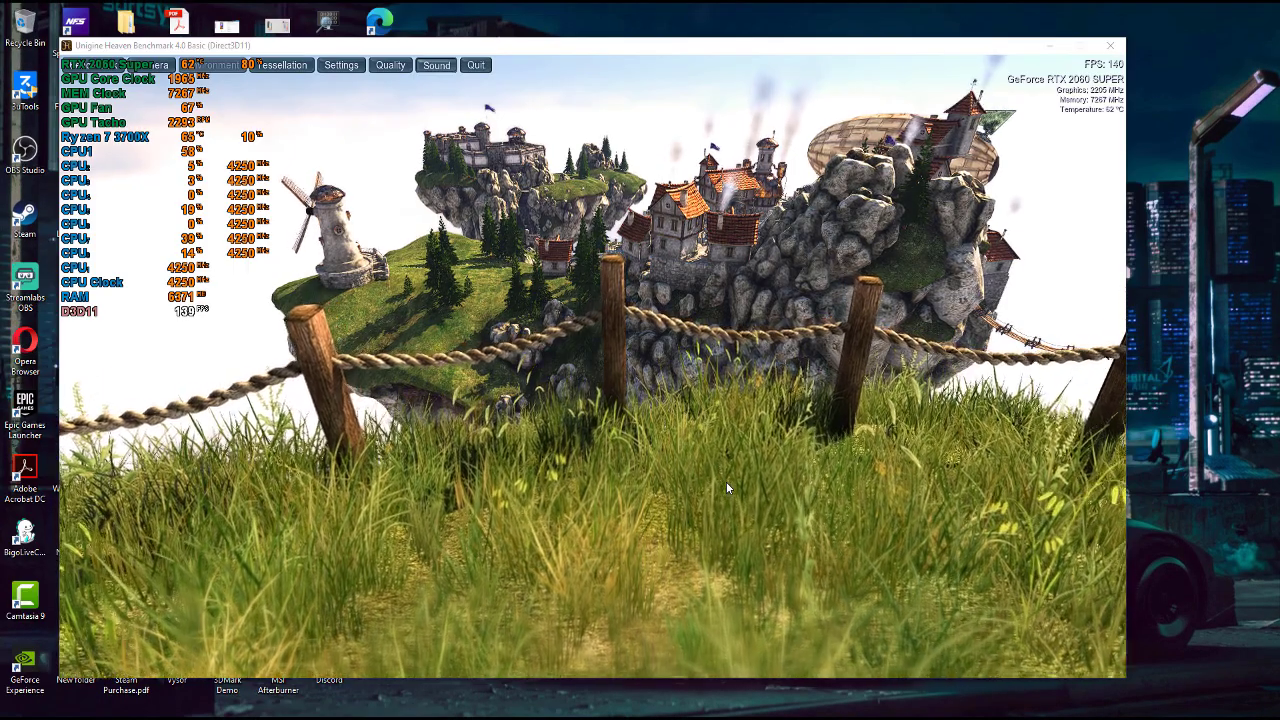